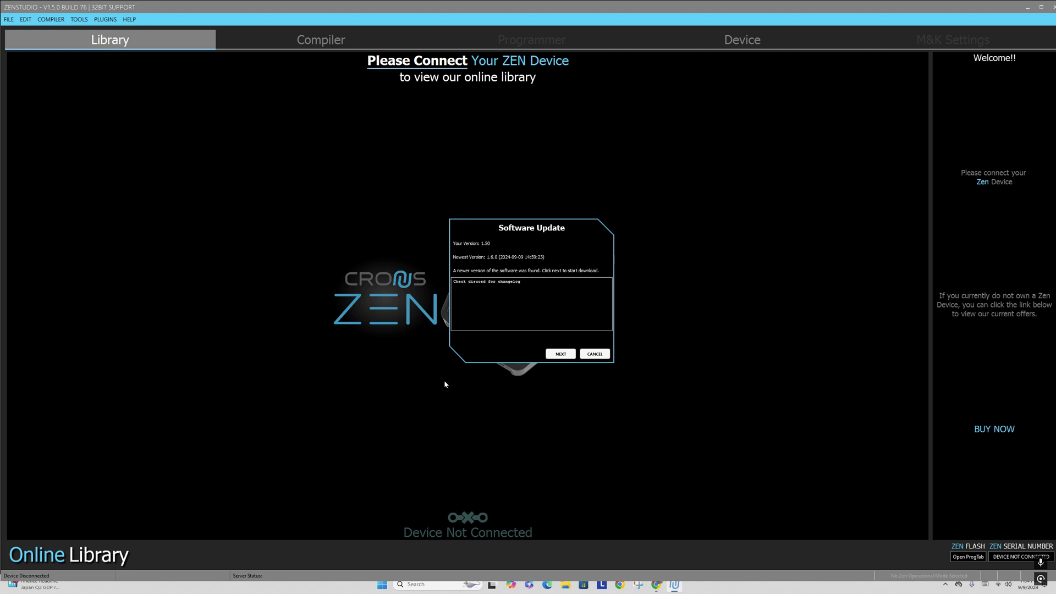
- Download the Zen Studio 1.6.0 software update, dismiss the device detection prompts, and launch the update
{"action": "left_click", "coordinate": [560, 354]}
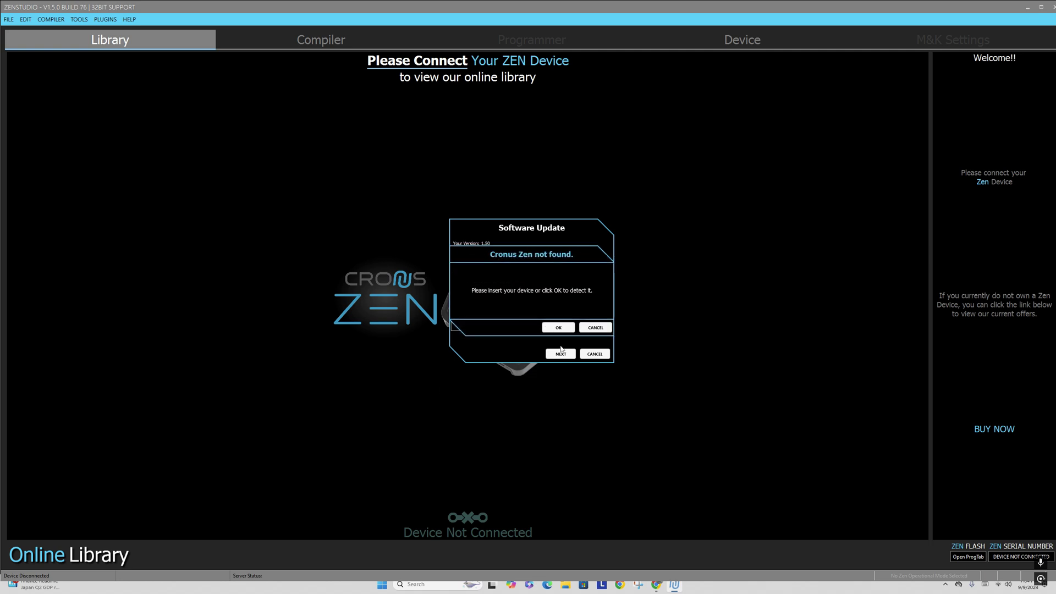
{"action": "left_click", "coordinate": [559, 328]}
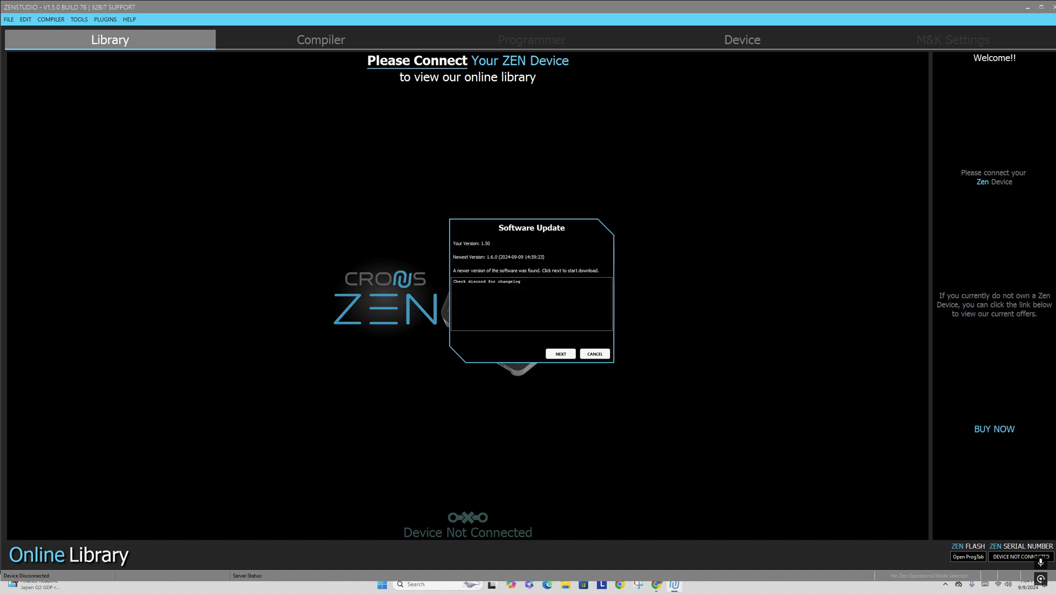
{"action": "left_click", "coordinate": [559, 355]}
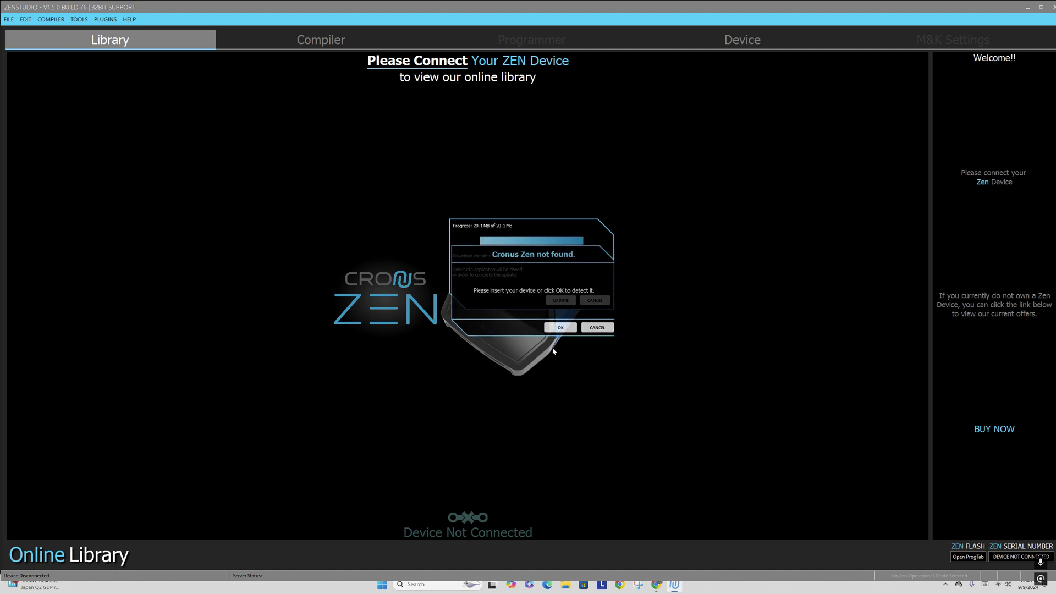
{"action": "left_click", "coordinate": [558, 329]}
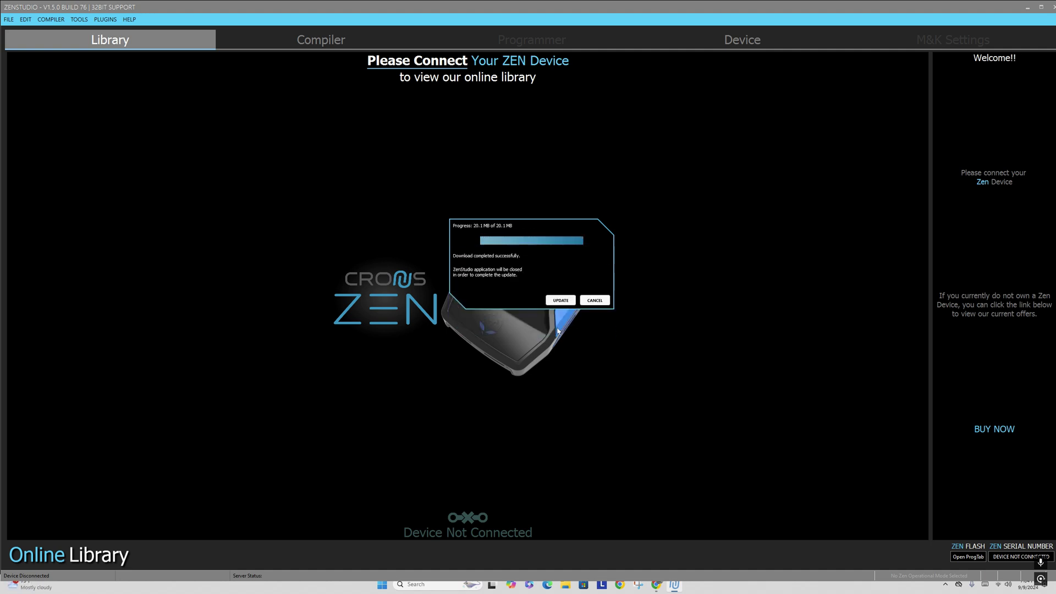
{"action": "left_click", "coordinate": [561, 300]}
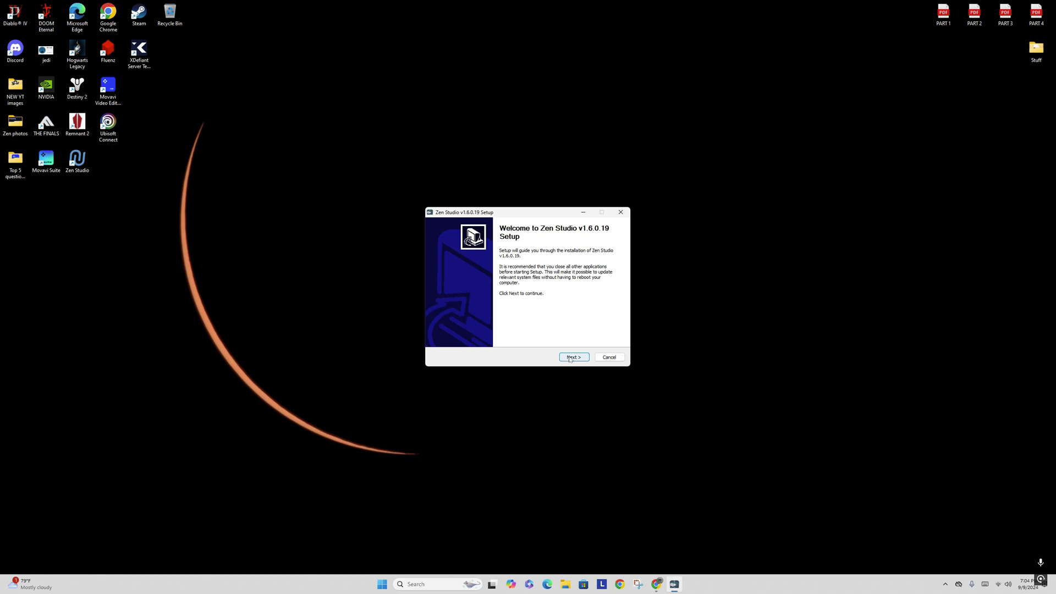
- Install Zen Studio v1.6.0.19 with the default Start Menu folder and finish the setup
{"action": "left_click", "coordinate": [569, 359]}
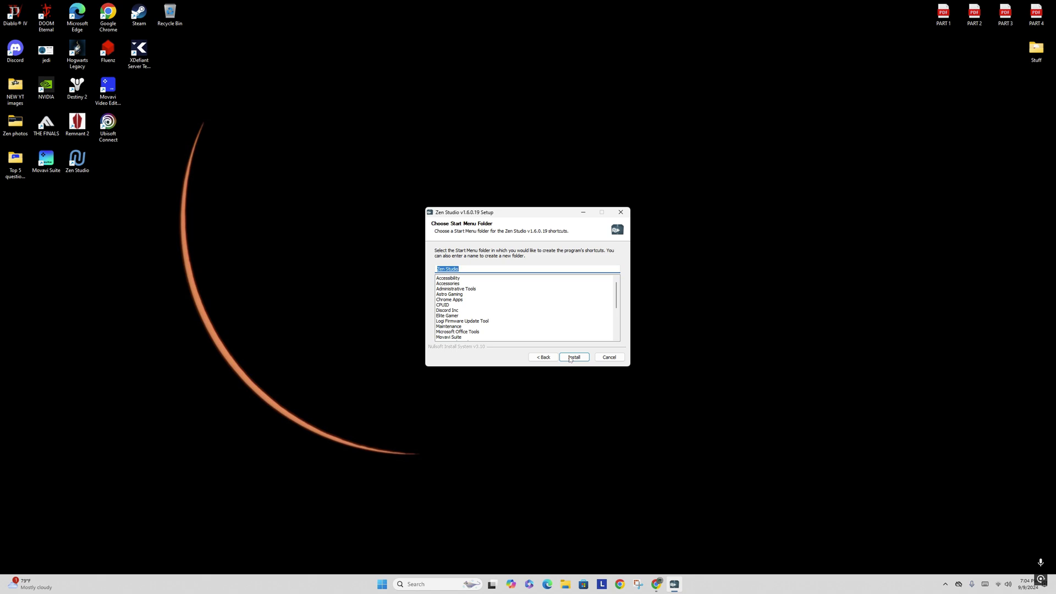
{"action": "left_click", "coordinate": [569, 358]}
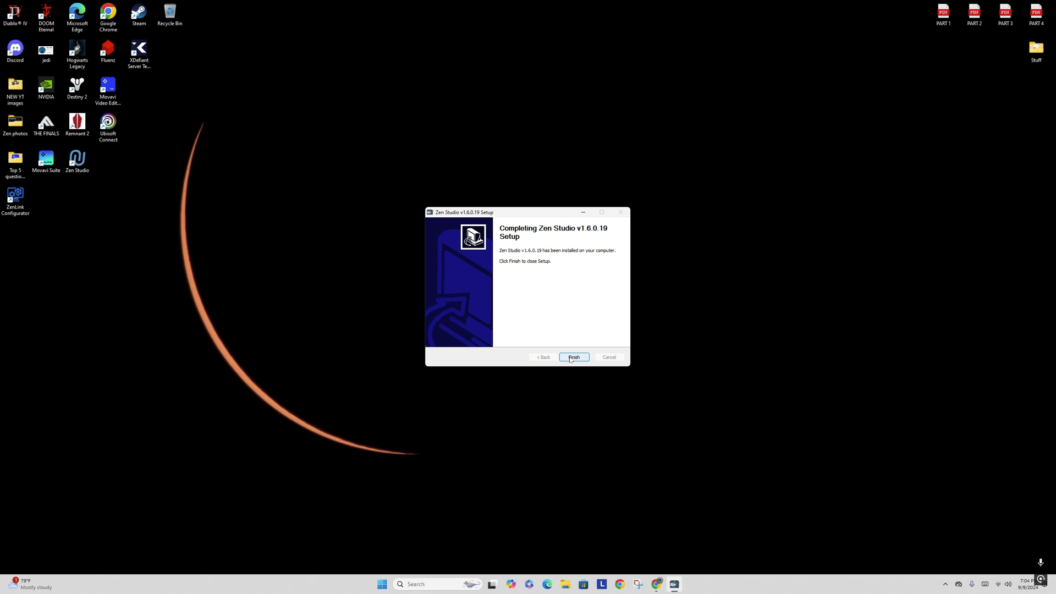
{"action": "left_click", "coordinate": [572, 357]}
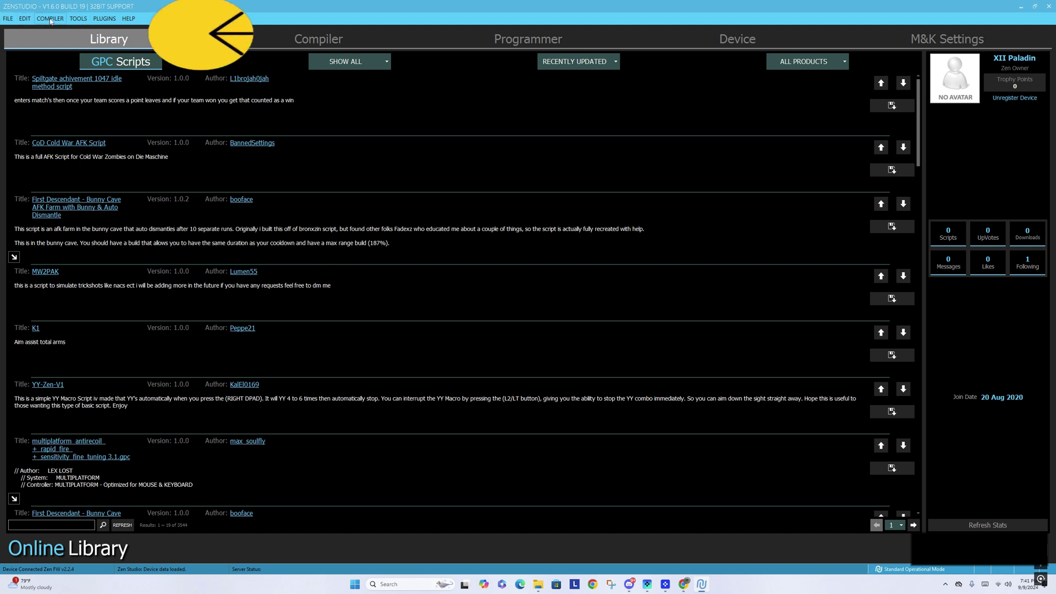
- Launch the Firmware Update tool from Zen Studio and confirm the bootloader mode prompt
{"action": "left_click", "coordinate": [78, 18]}
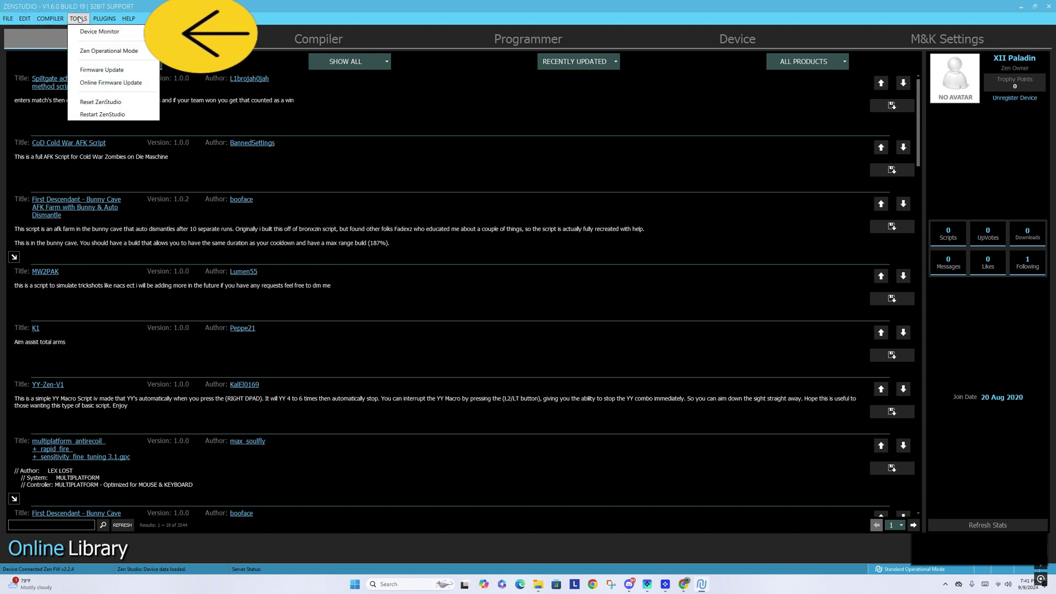
{"action": "left_click", "coordinate": [102, 71]}
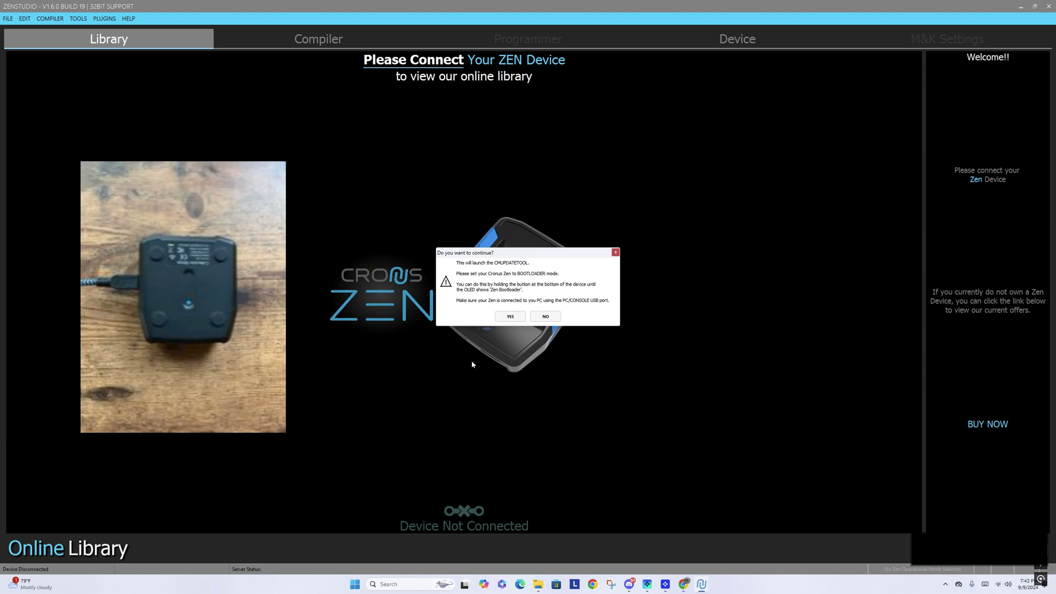
{"action": "left_click", "coordinate": [510, 316]}
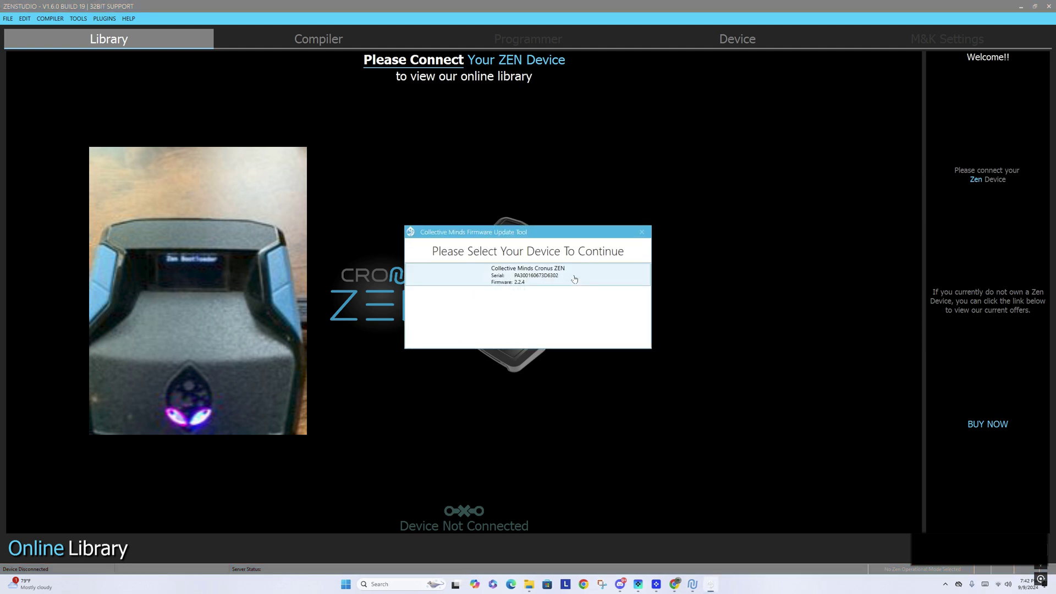
- Update the Collective Minds Cronus ZEN to the latest available firmware, close the update tool, and open the Programmer
{"action": "left_click", "coordinate": [574, 274]}
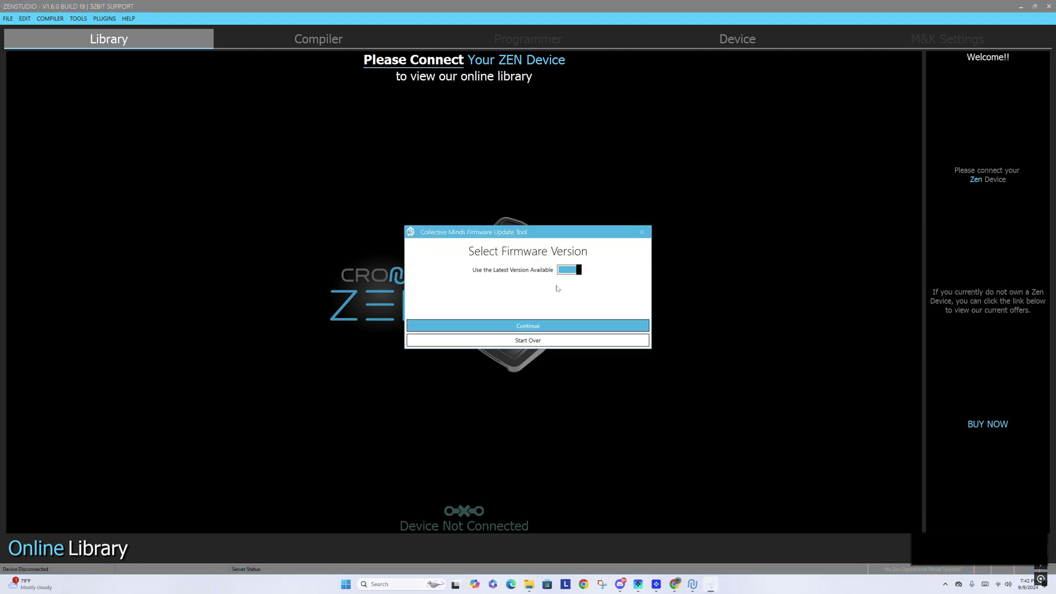
{"action": "left_click", "coordinate": [522, 325]}
{"action": "left_click", "coordinate": [522, 325]}
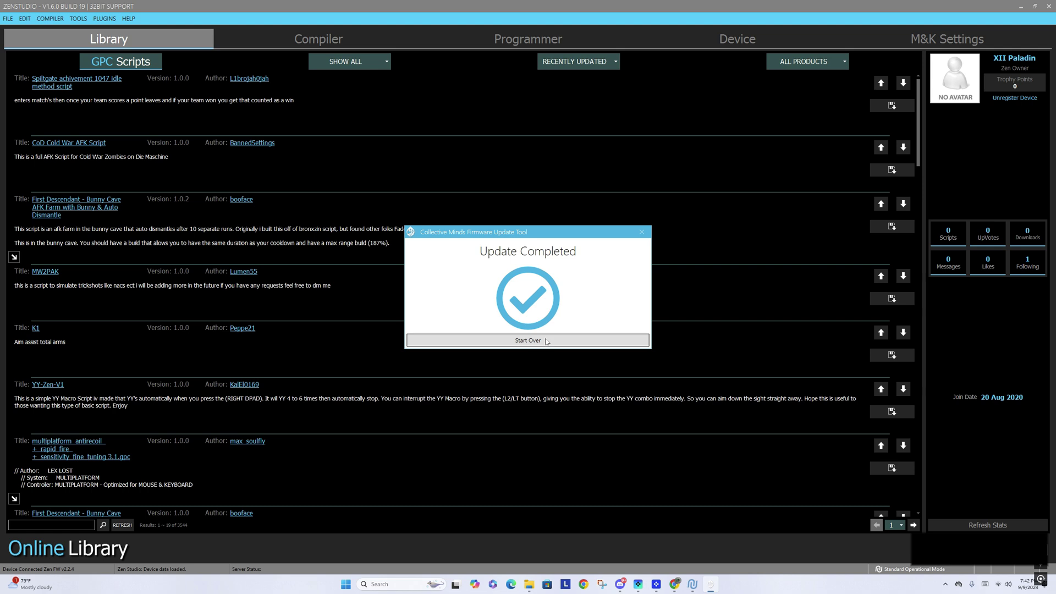
{"action": "left_click", "coordinate": [550, 338]}
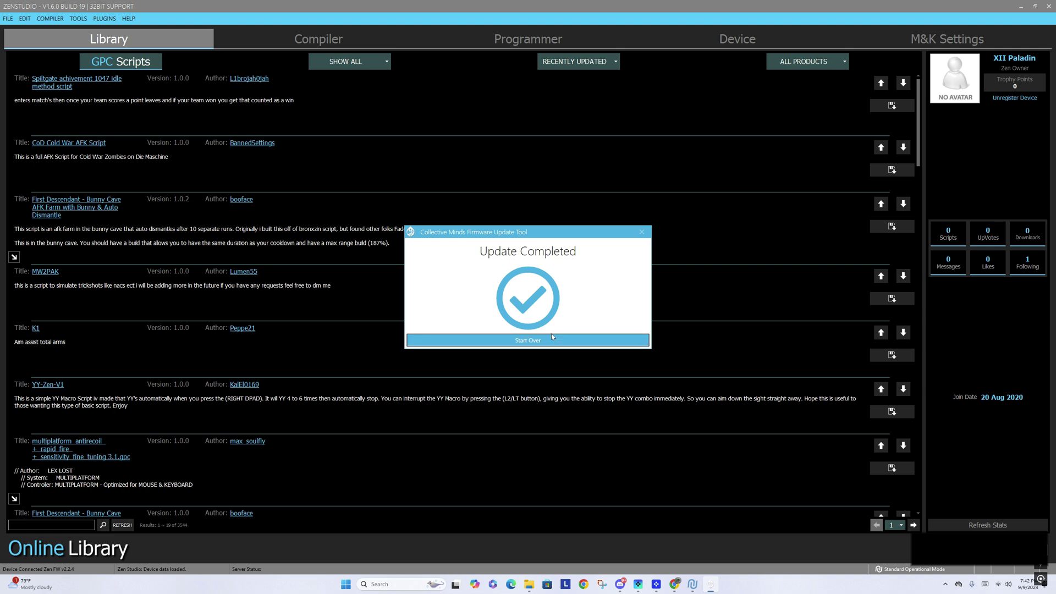
{"action": "left_click", "coordinate": [642, 231]}
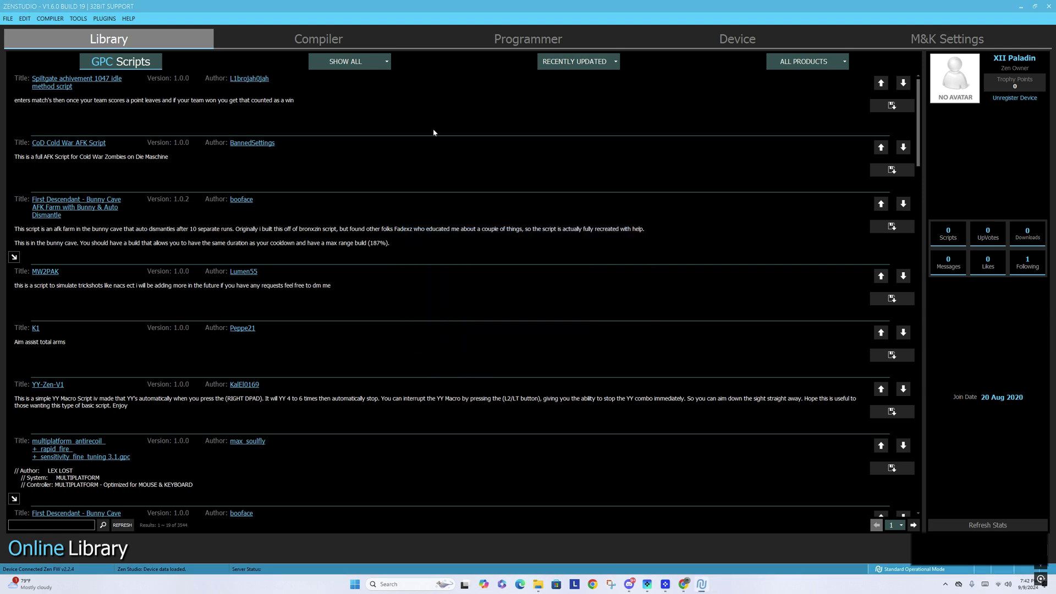
{"action": "left_click", "coordinate": [529, 39]}
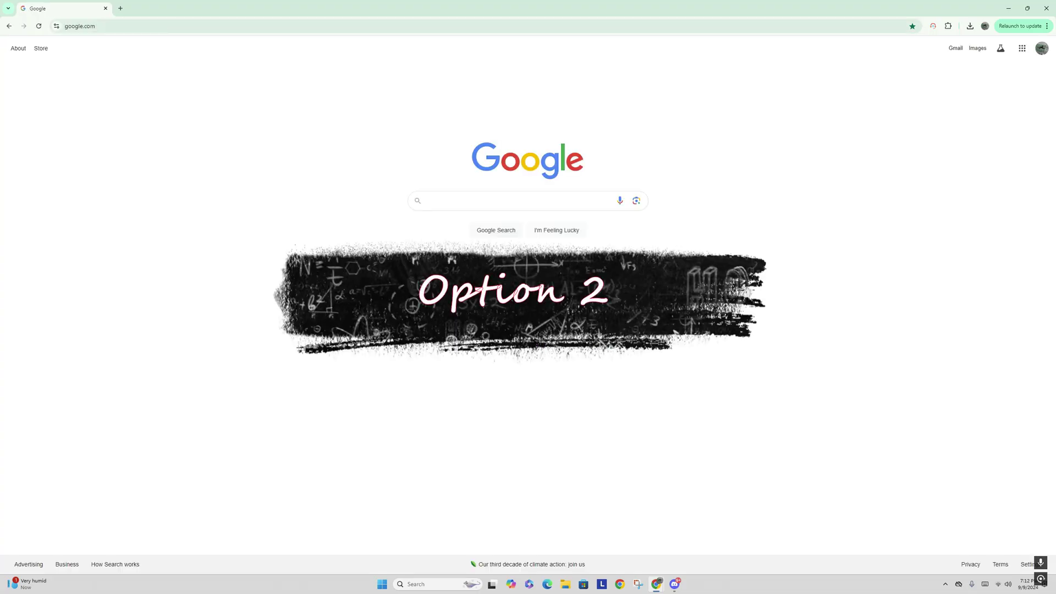
- Switch to Chrome, search Google for "cronus zen guide", and open the Cronus Zen Guide introduction page
{"action": "type", "text": "cr"}
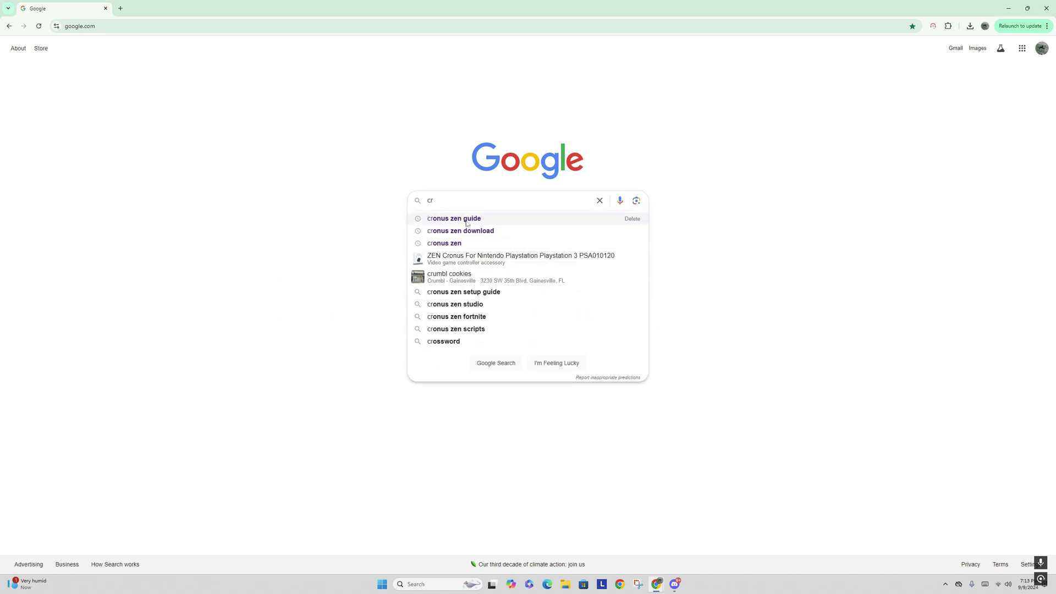
{"action": "left_click", "coordinate": [469, 221]}
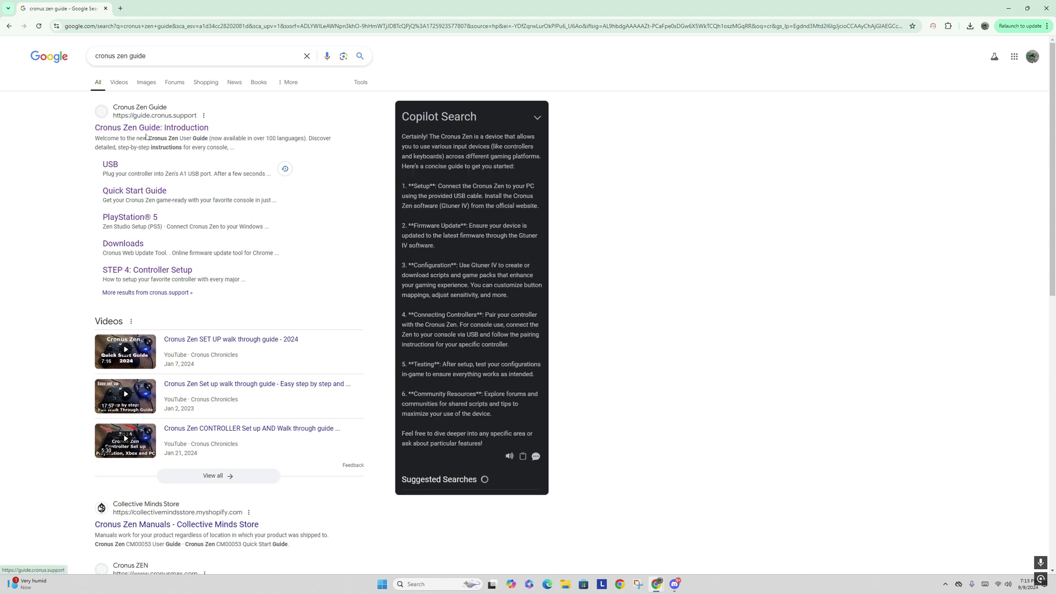
{"action": "left_click", "coordinate": [147, 129]}
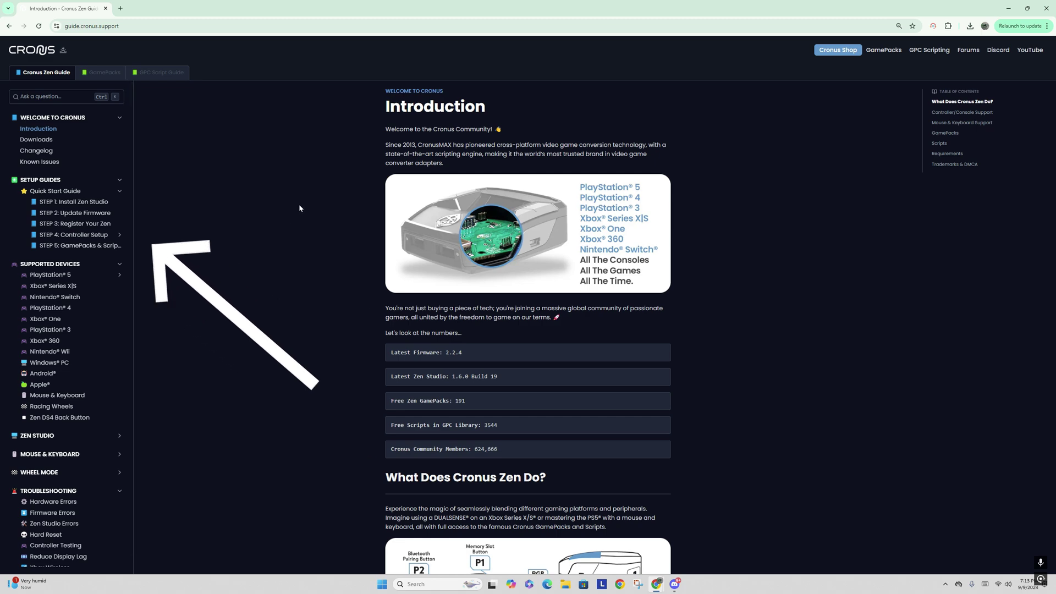
- Download Zen Studio 1.6.0 Build 19 from the guide's Downloads page
{"action": "scroll", "coordinate": [300, 207], "scroll_direction": "down", "scroll_amount": 5}
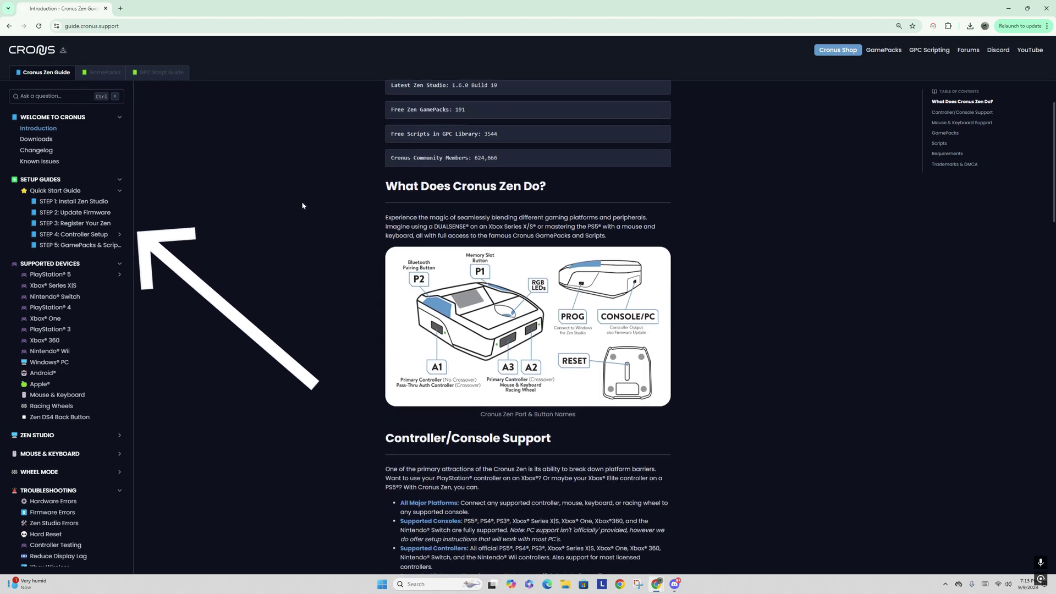
{"action": "scroll", "coordinate": [280, 208], "scroll_direction": "up", "scroll_amount": 2}
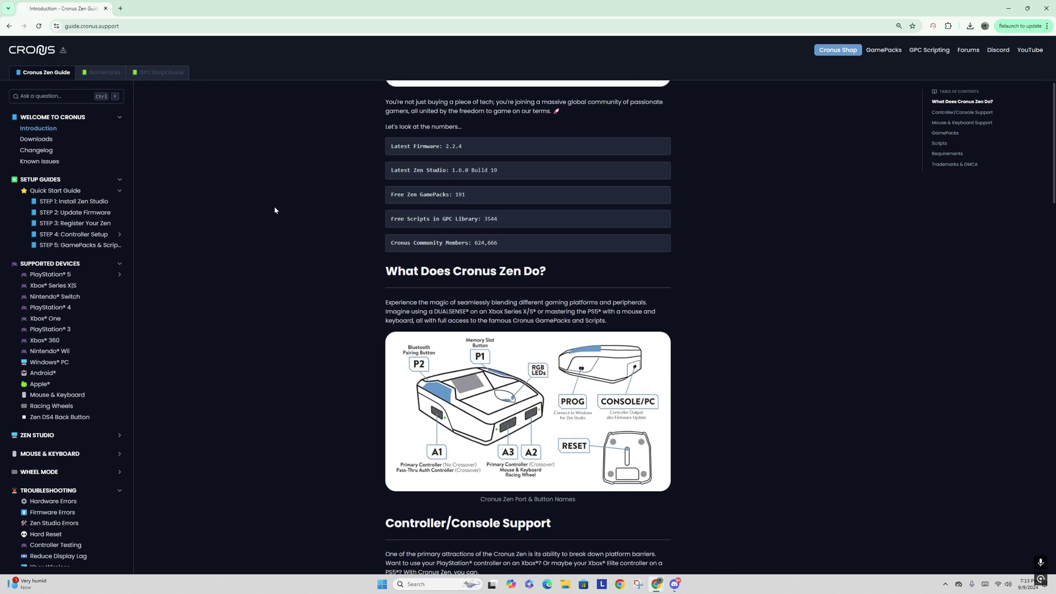
{"action": "scroll", "coordinate": [261, 193], "scroll_direction": "up", "scroll_amount": 2}
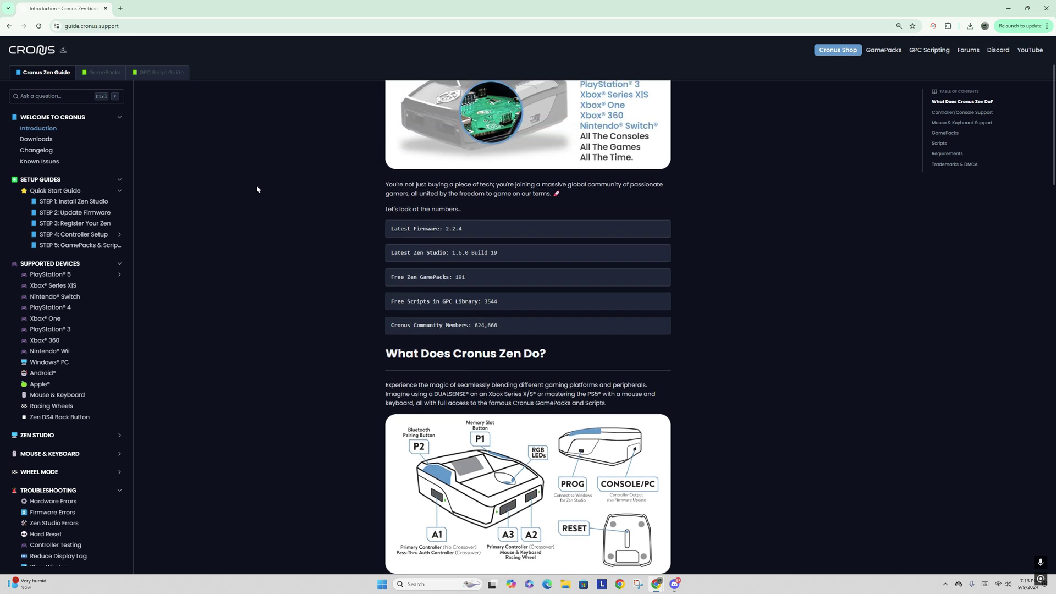
{"action": "left_click", "coordinate": [38, 140]}
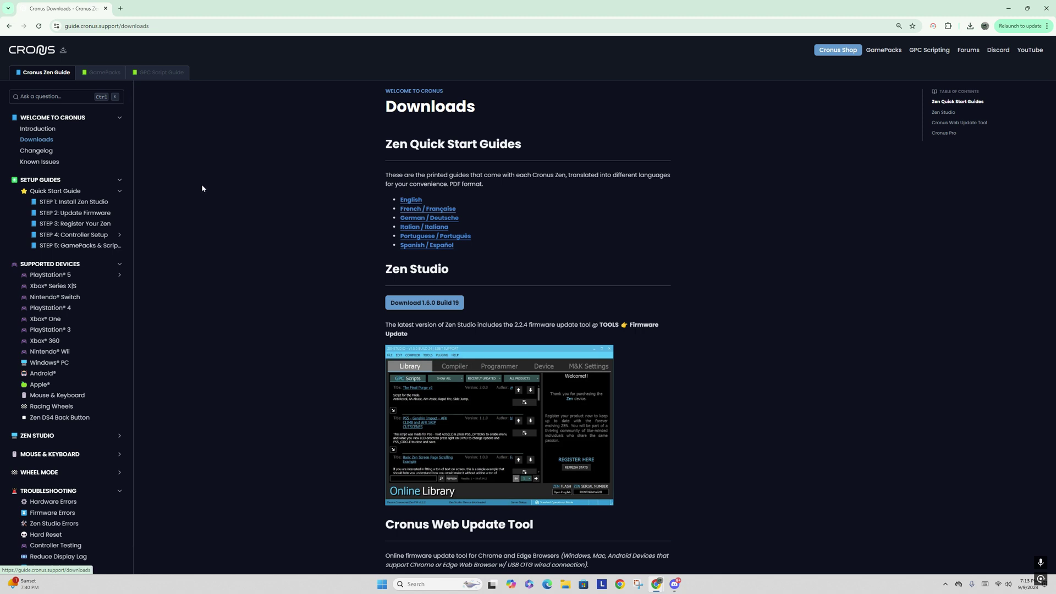
{"action": "left_click", "coordinate": [413, 304]}
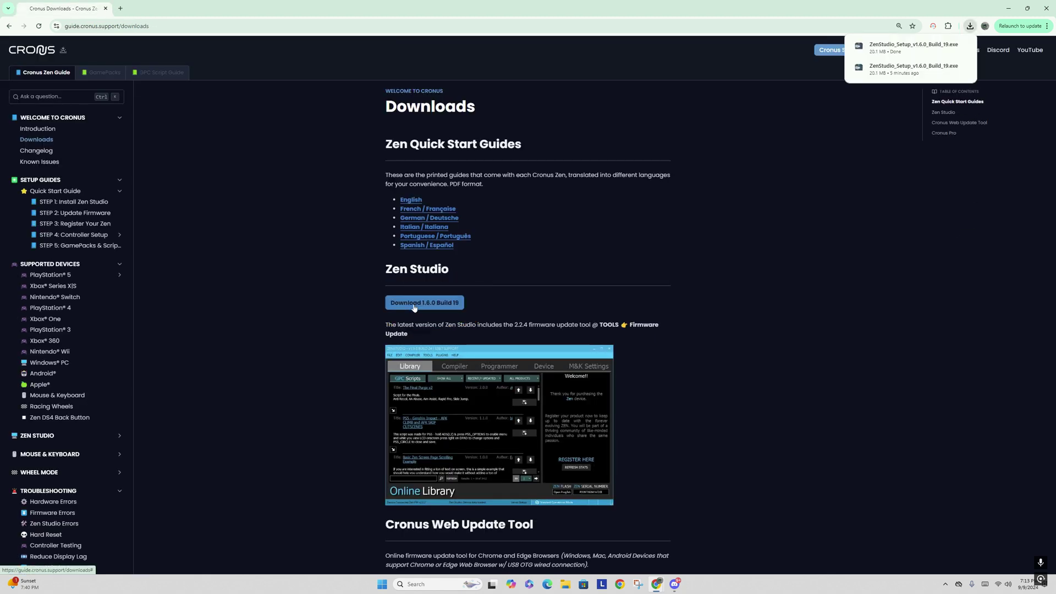
{"action": "mouse_move", "coordinate": [917, 52]}
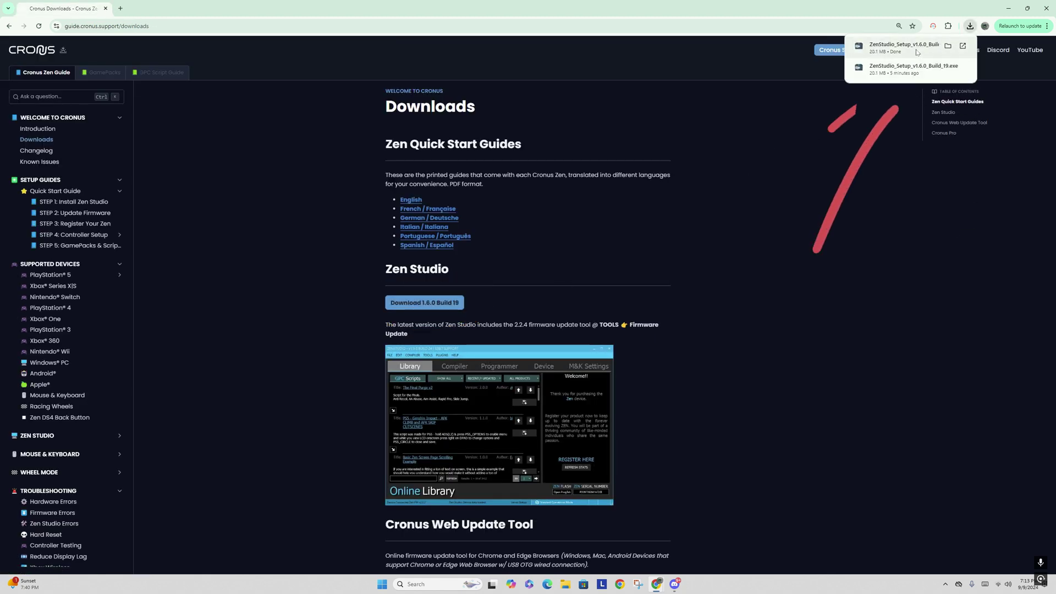
{"action": "left_click", "coordinate": [918, 52]}
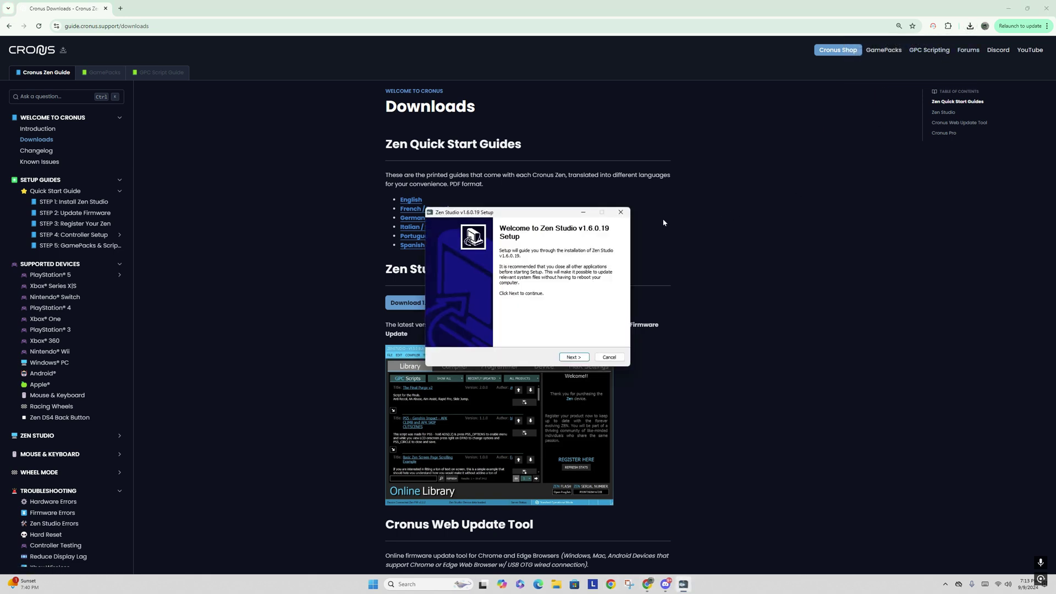
{"action": "left_click", "coordinate": [621, 215]}
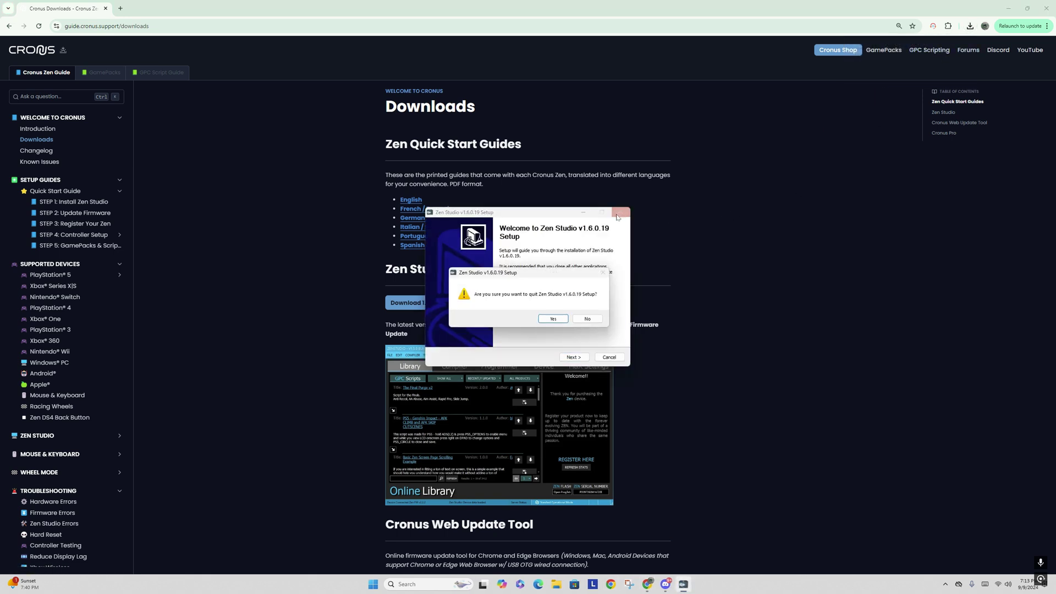
{"action": "left_click", "coordinate": [555, 322]}
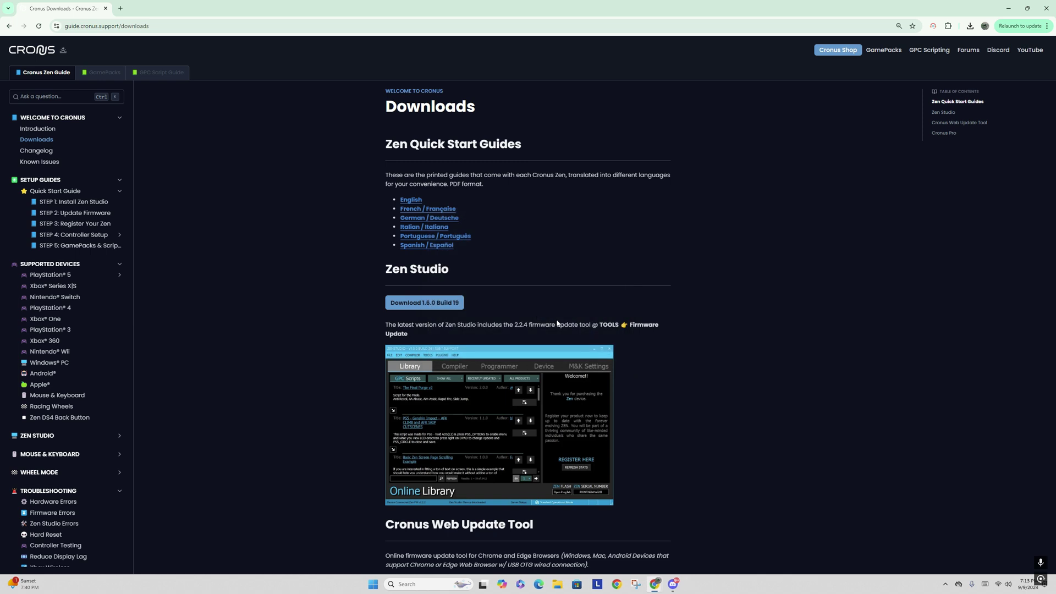
{"action": "left_click", "coordinate": [970, 30]}
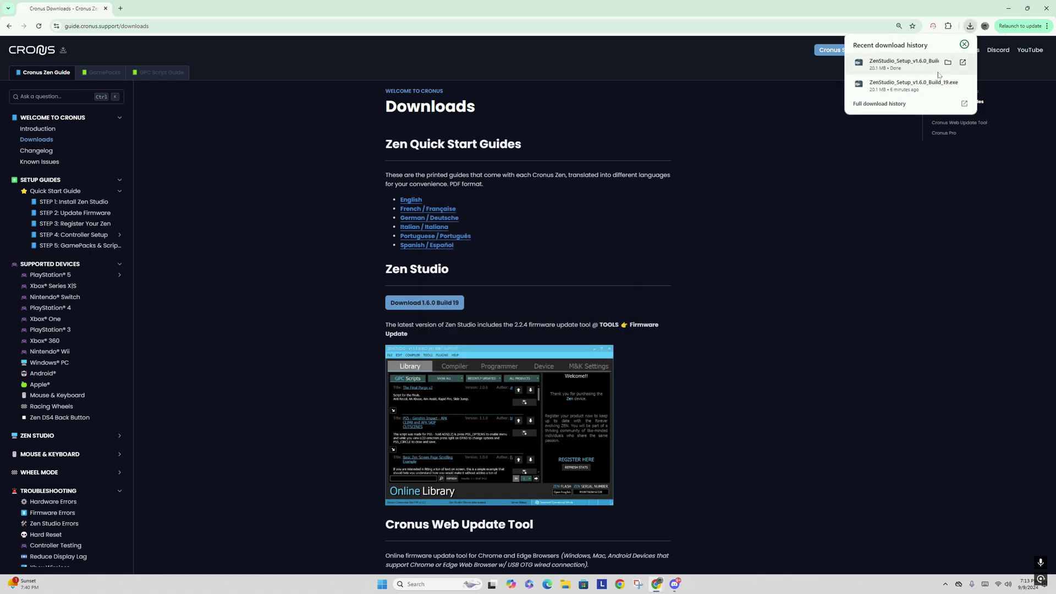
{"action": "left_click", "coordinate": [957, 64]}
{"action": "left_click", "coordinate": [545, 225]}
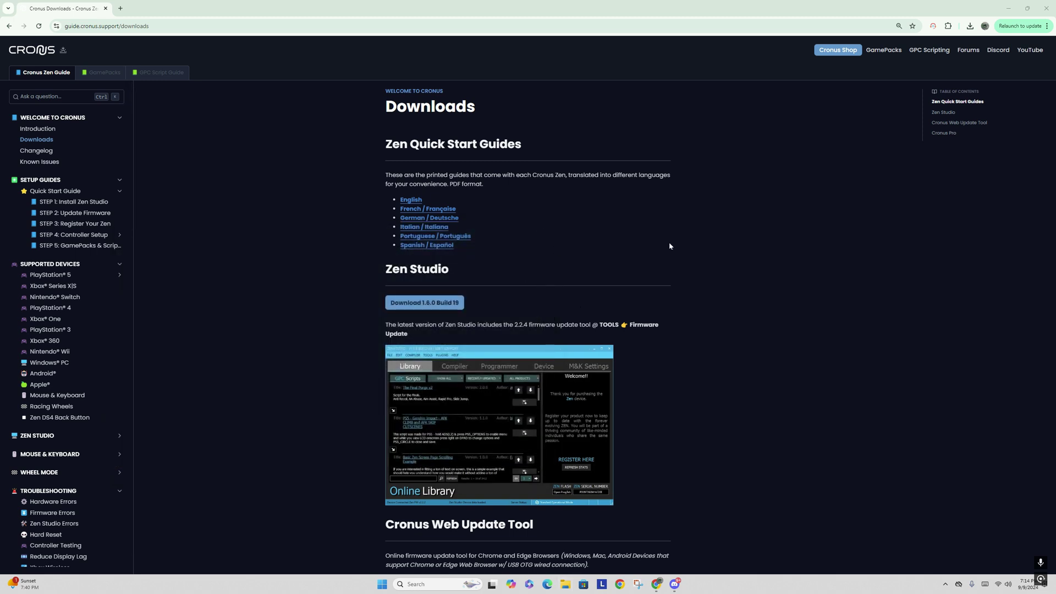
- Show the latest ZenStudio_Setup_v1.6.0_Build_19.exe download in its folder and move the file onto the desktop
{"action": "left_click", "coordinate": [970, 27]}
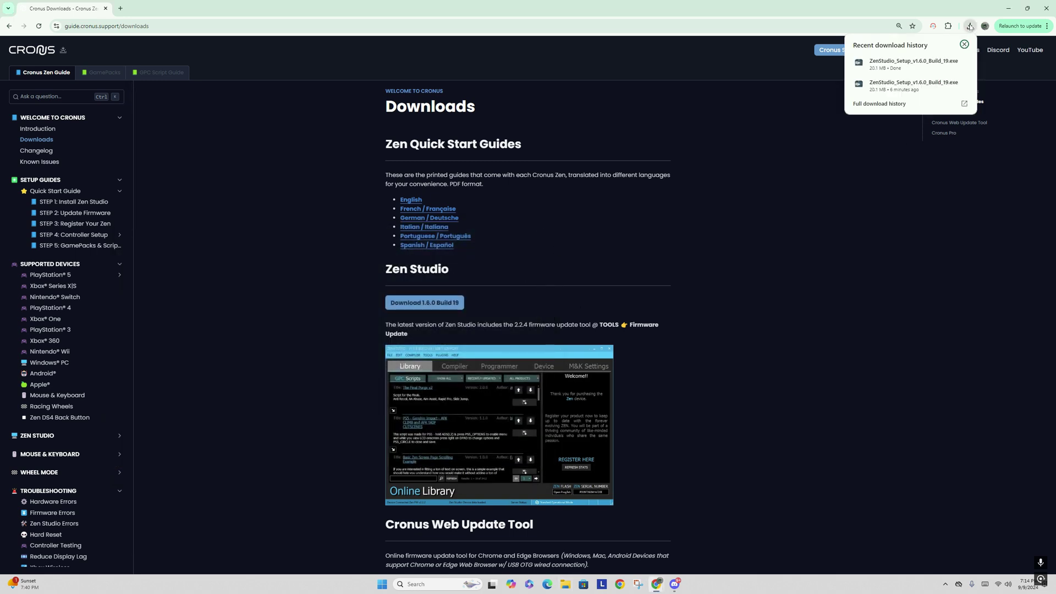
{"action": "mouse_move", "coordinate": [941, 61]}
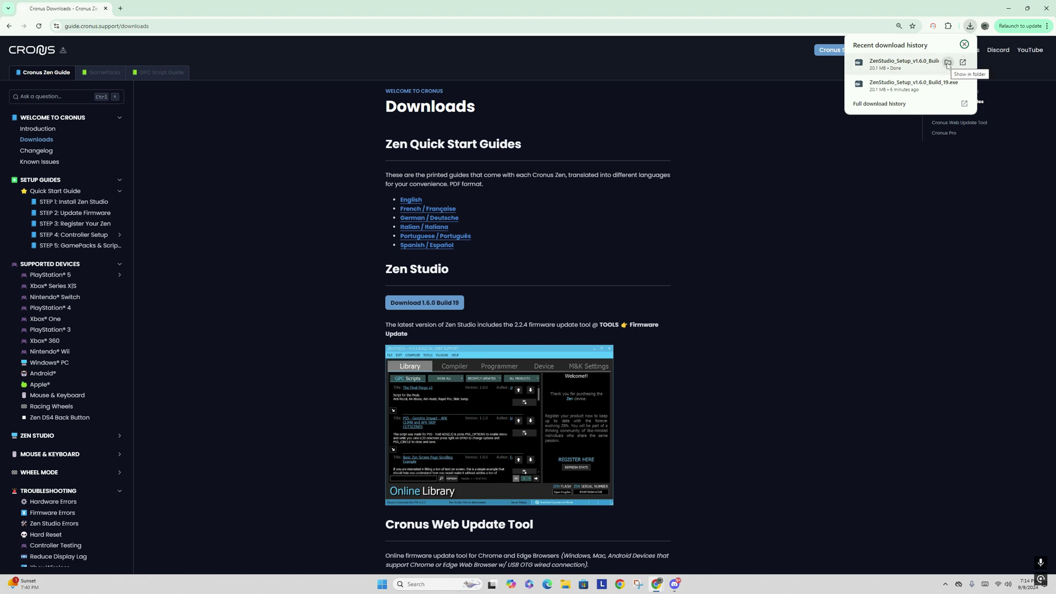
{"action": "left_click", "coordinate": [948, 62]}
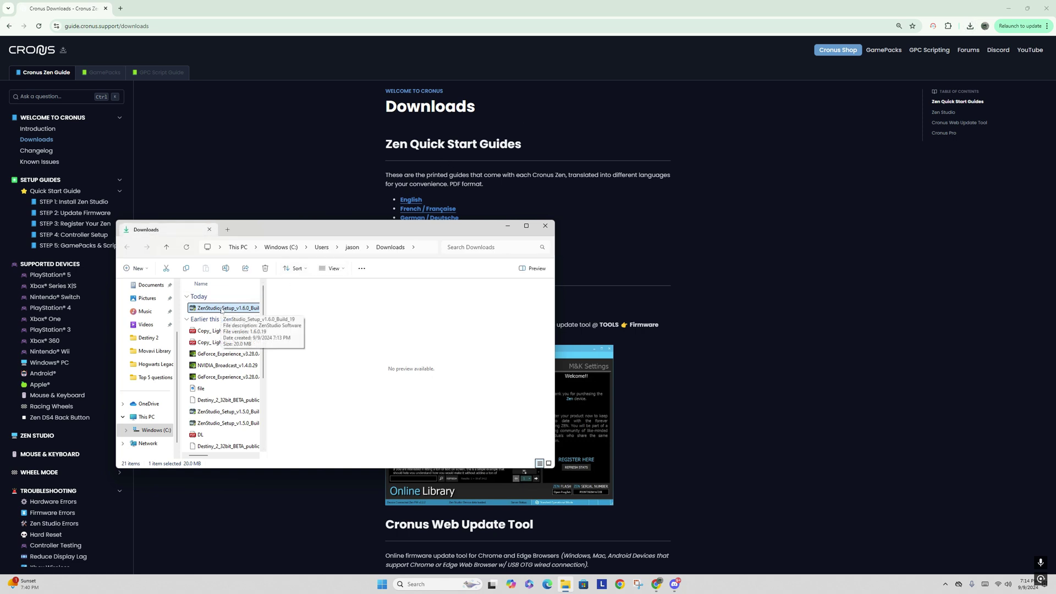
{"action": "left_click", "coordinate": [1008, 9]}
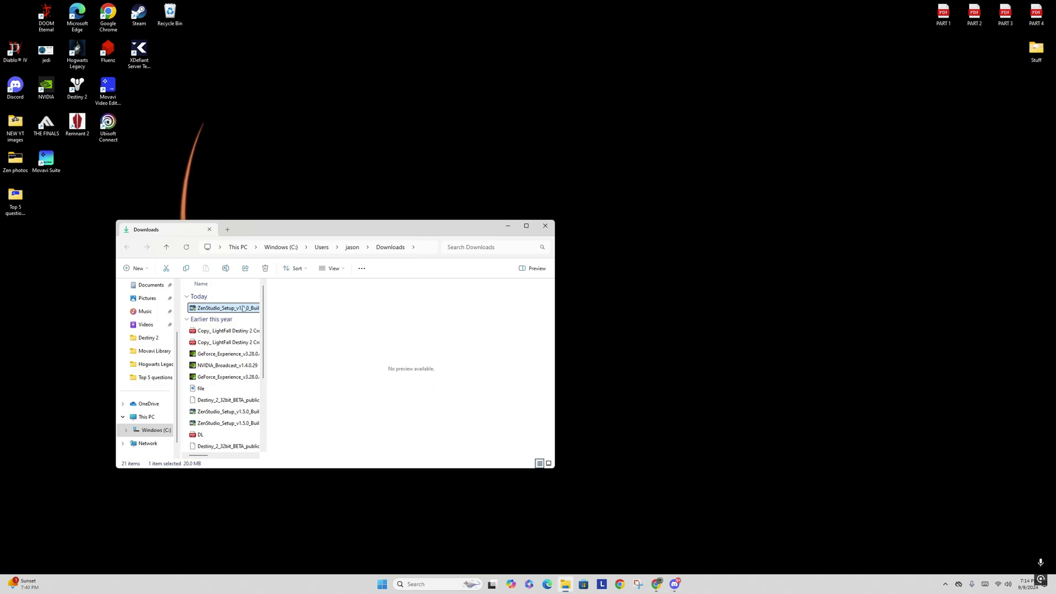
{"action": "left_click_drag", "start_coordinate": [226, 308], "coordinate": [233, 174]}
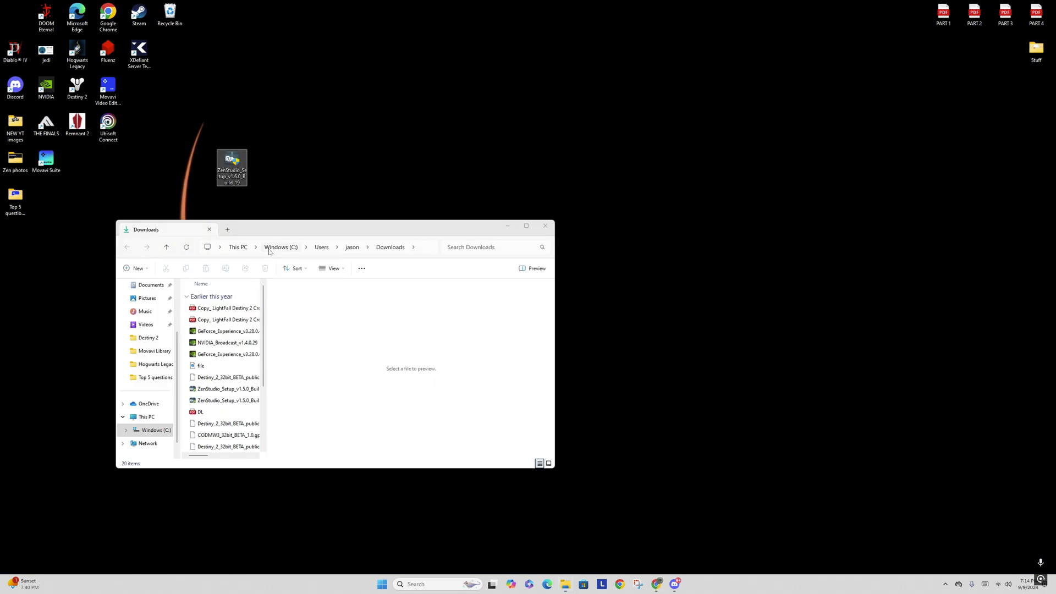
- Close the Downloads folder, place the installer beside the desktop icons, and install Zen Studio v1.6.0.19 with the default Start Menu folder
{"action": "left_click", "coordinate": [545, 226]}
{"action": "left_click_drag", "start_coordinate": [231, 165], "coordinate": [160, 132]}
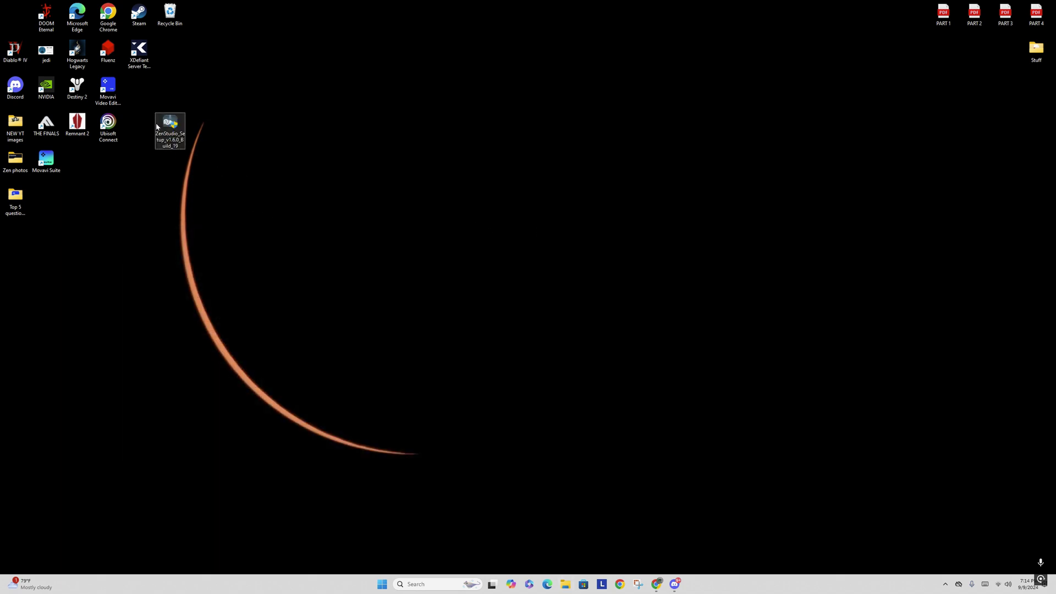
{"action": "double_click", "coordinate": [163, 137]}
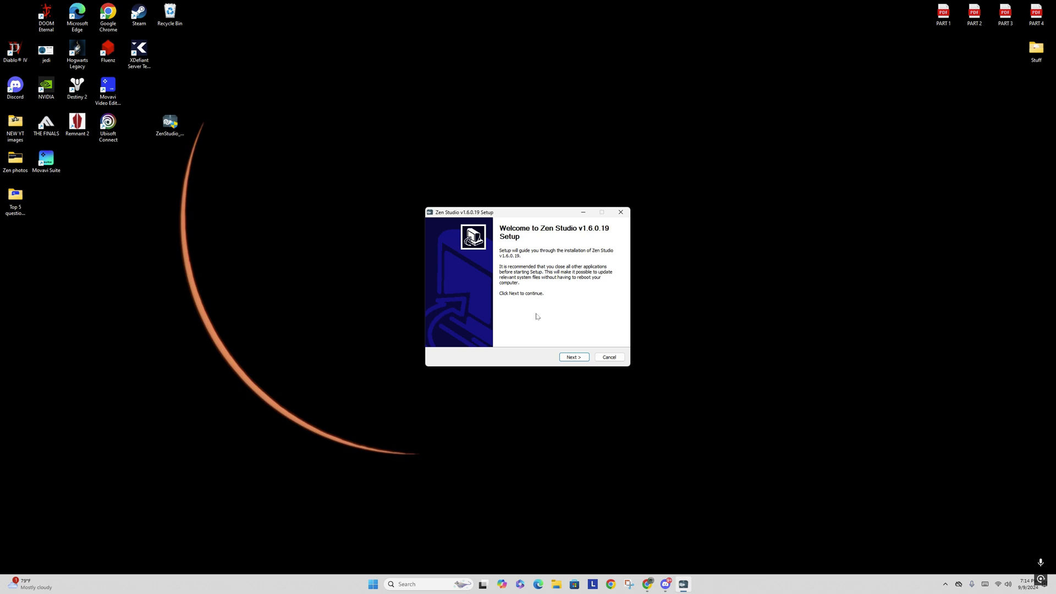
{"action": "left_click", "coordinate": [574, 358]}
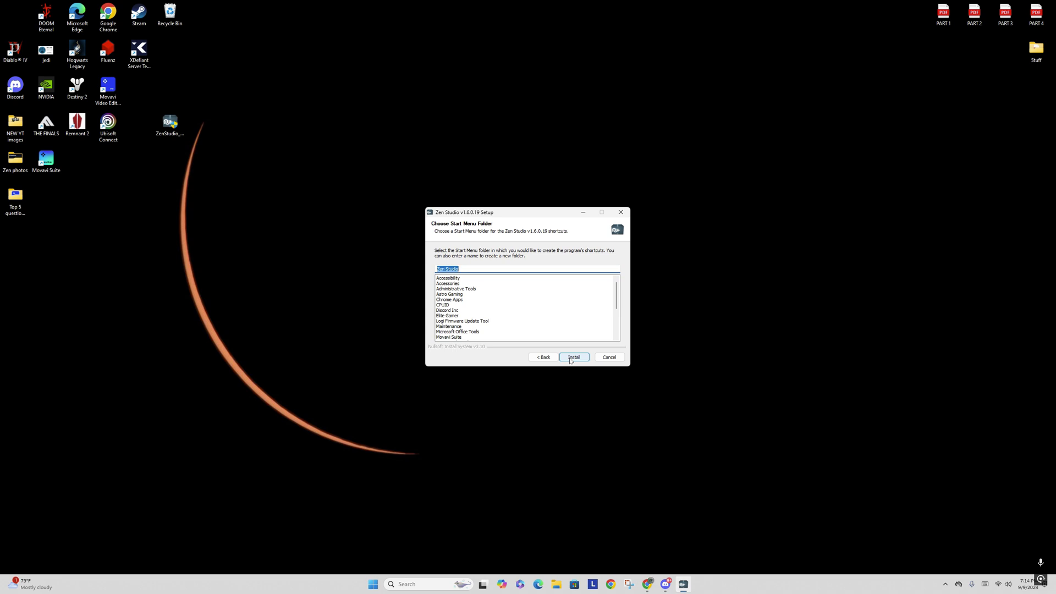
{"action": "left_click", "coordinate": [572, 358]}
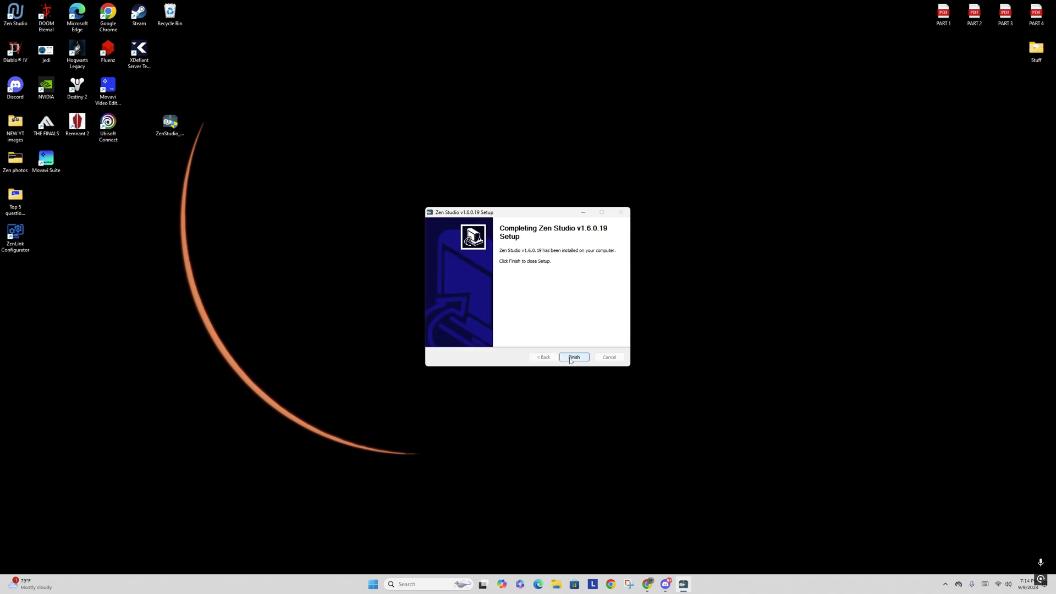
{"action": "left_click", "coordinate": [574, 357]}
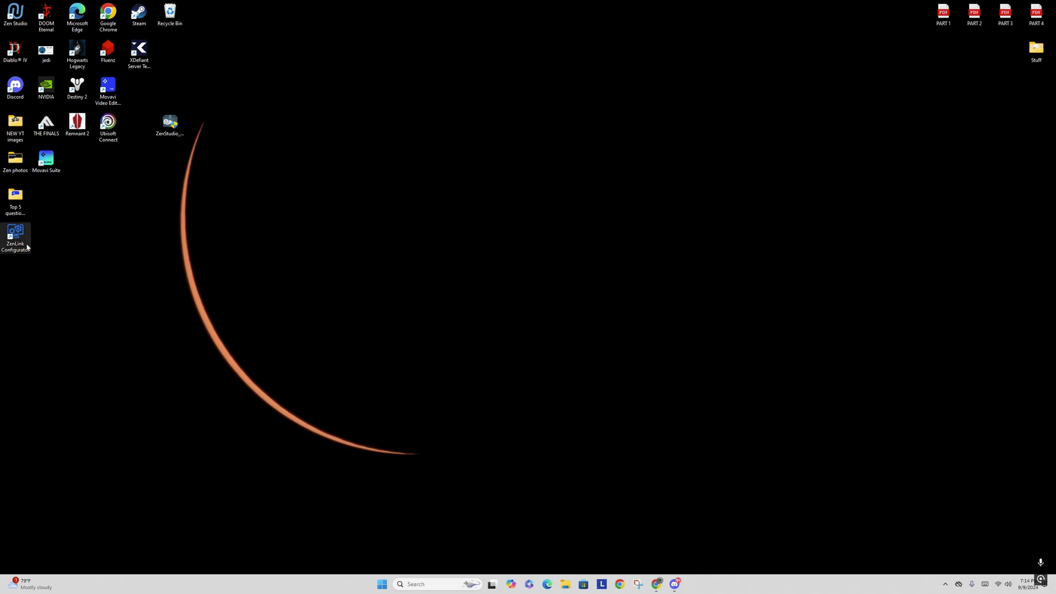
- Move the ZenLink Configurator shortcut below the Zen Studio installer on the desktop and open it
{"action": "left_click_drag", "start_coordinate": [15, 234], "coordinate": [169, 163]}
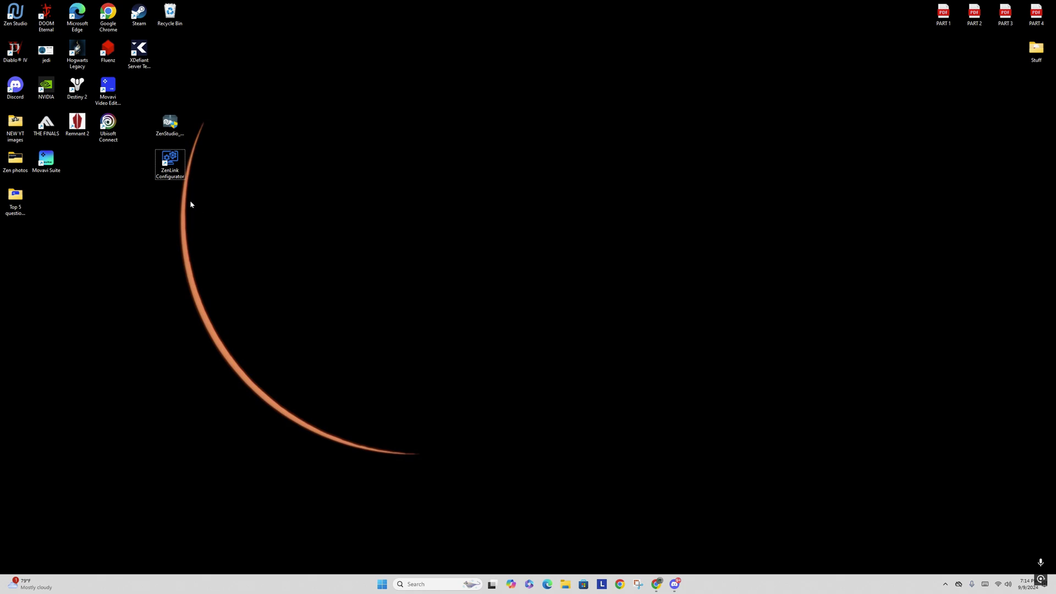
{"action": "double_click", "coordinate": [173, 160]}
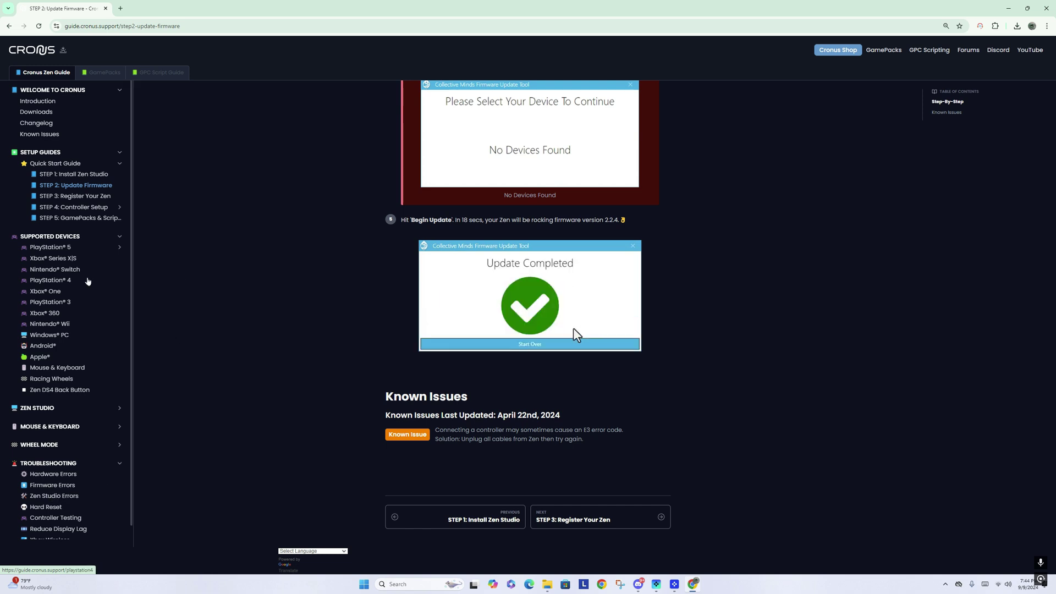
- Switch to the Cronus Zen Guide in Chrome, go to its Downloads page, and open the Cronus Web Update Tool
{"action": "scroll", "coordinate": [82, 209], "scroll_direction": "up", "scroll_amount": 2}
{"action": "left_click", "coordinate": [44, 130]}
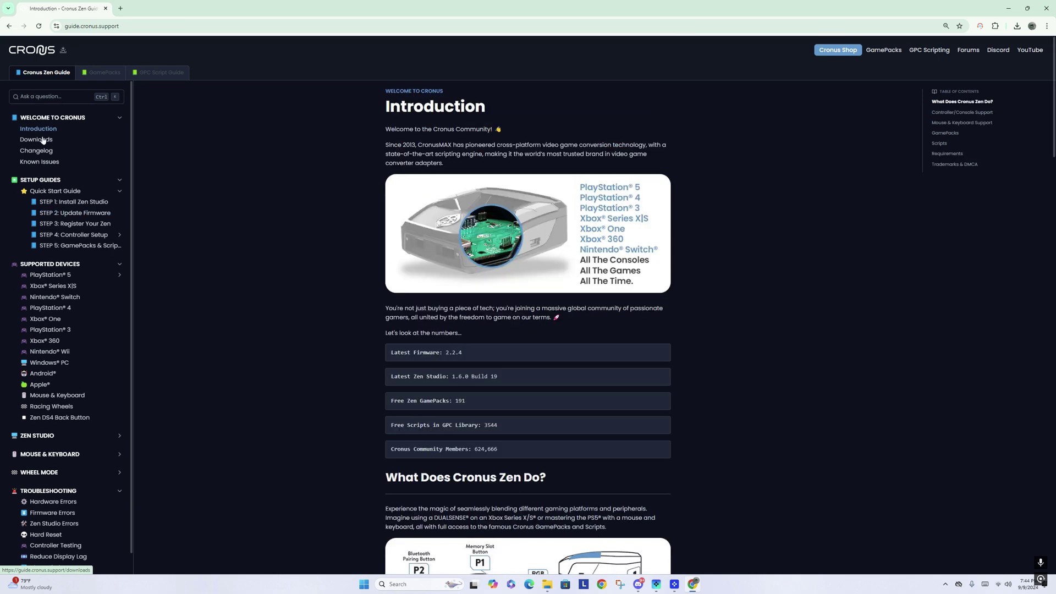
{"action": "left_click", "coordinate": [43, 140]}
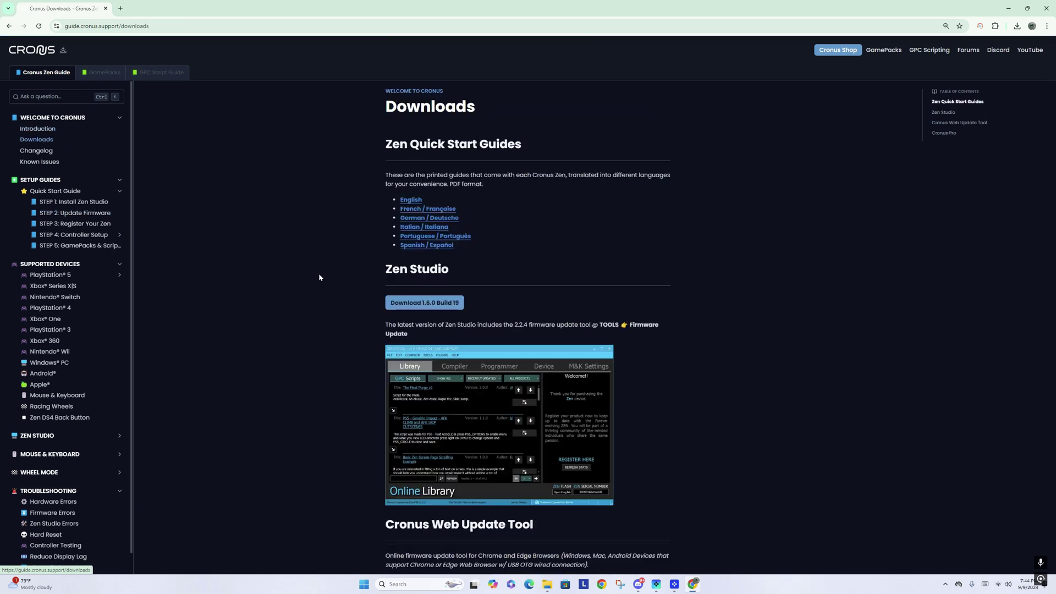
{"action": "scroll", "coordinate": [316, 280], "scroll_direction": "down", "scroll_amount": 2}
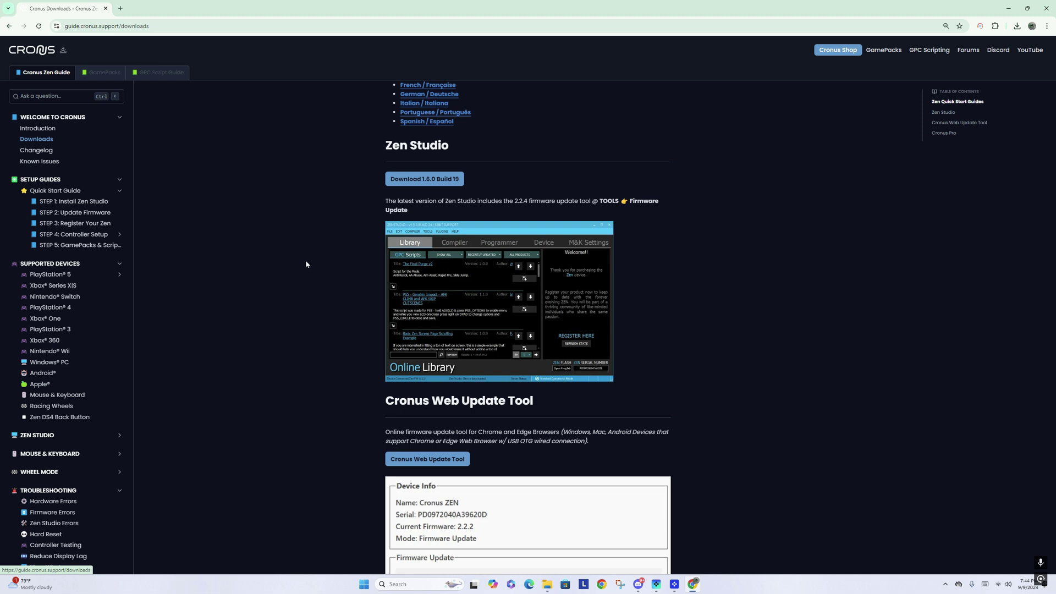
{"action": "scroll", "coordinate": [308, 263], "scroll_direction": "down", "scroll_amount": 2}
{"action": "scroll", "coordinate": [306, 262], "scroll_direction": "down", "scroll_amount": 1}
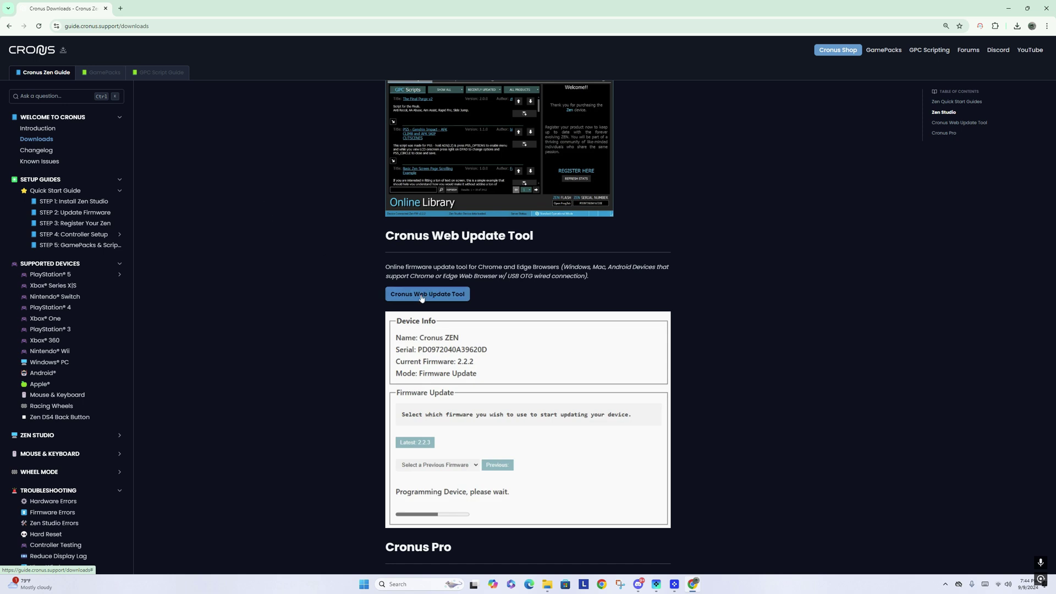
{"action": "scroll", "coordinate": [289, 276], "scroll_direction": "up", "scroll_amount": 3}
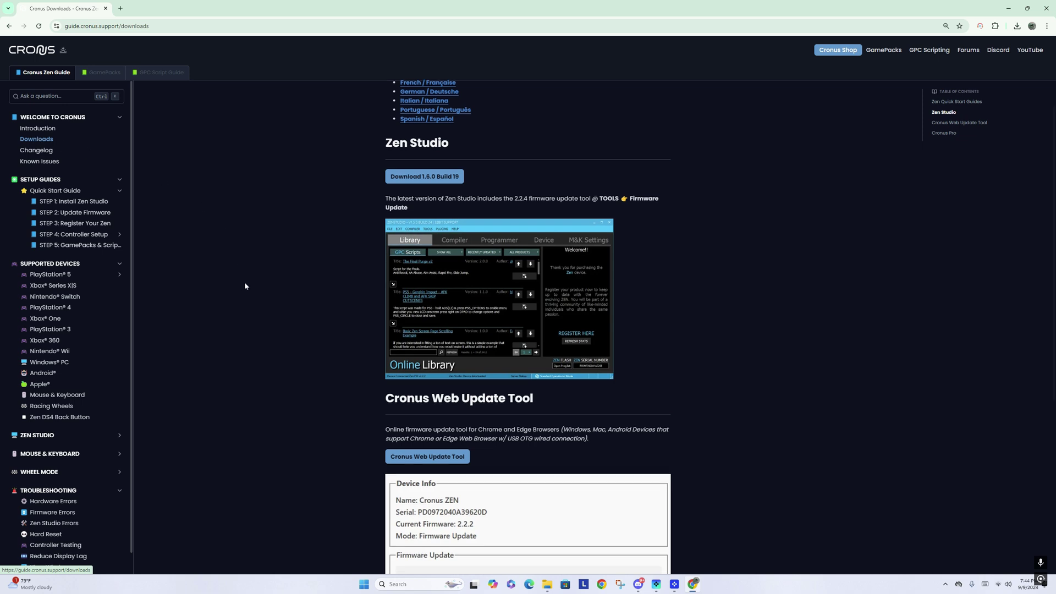
{"action": "scroll", "coordinate": [264, 292], "scroll_direction": "down", "scroll_amount": 2}
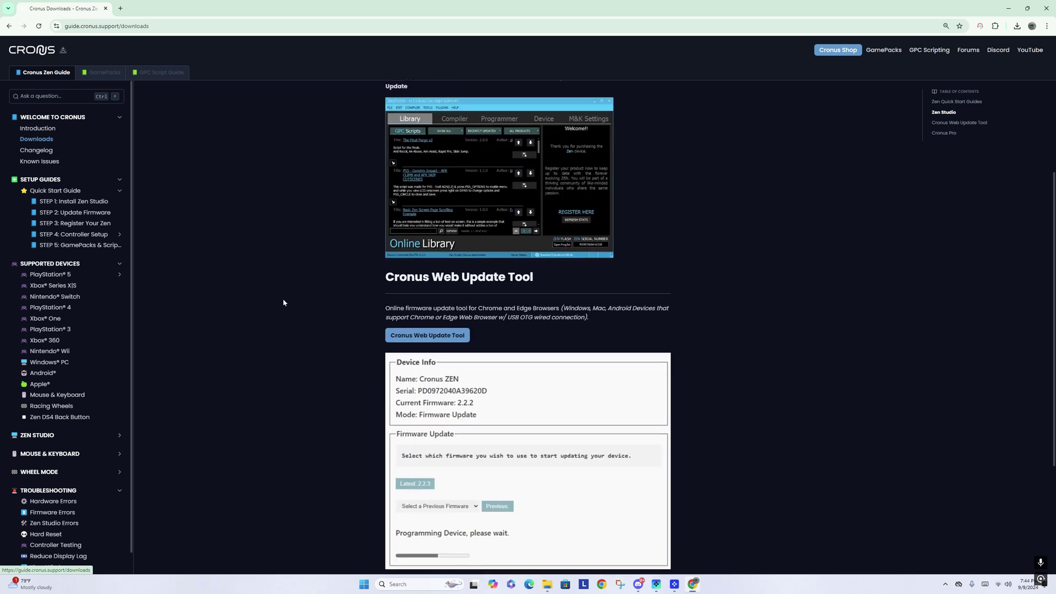
{"action": "left_click", "coordinate": [439, 336]}
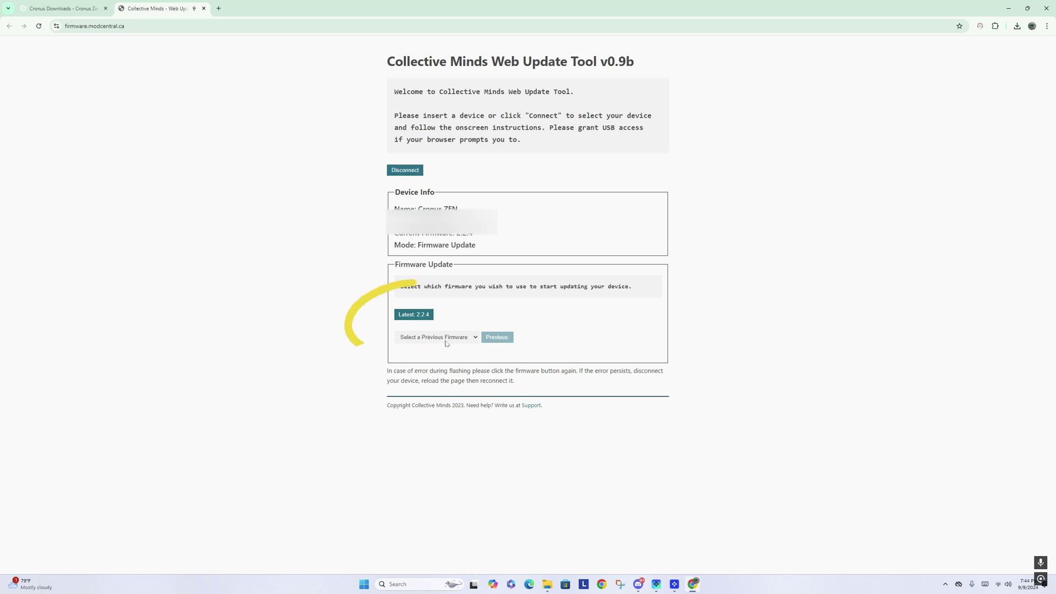
- Check the list of previous firmware versions in the web update tool and start flashing the latest firmware, 2.2.4
{"action": "left_click", "coordinate": [446, 341]}
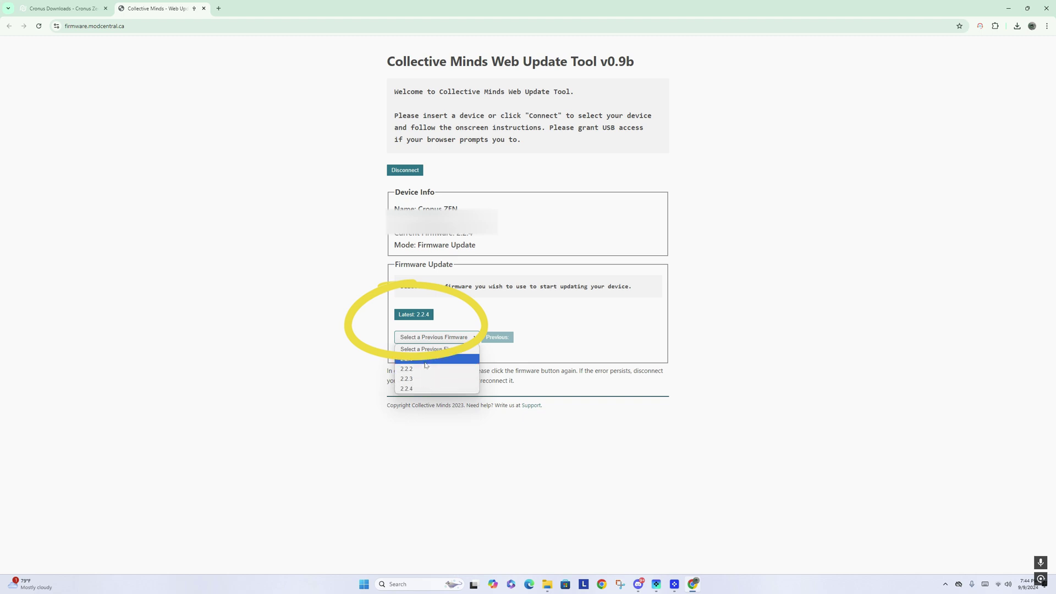
{"action": "left_click", "coordinate": [358, 323]}
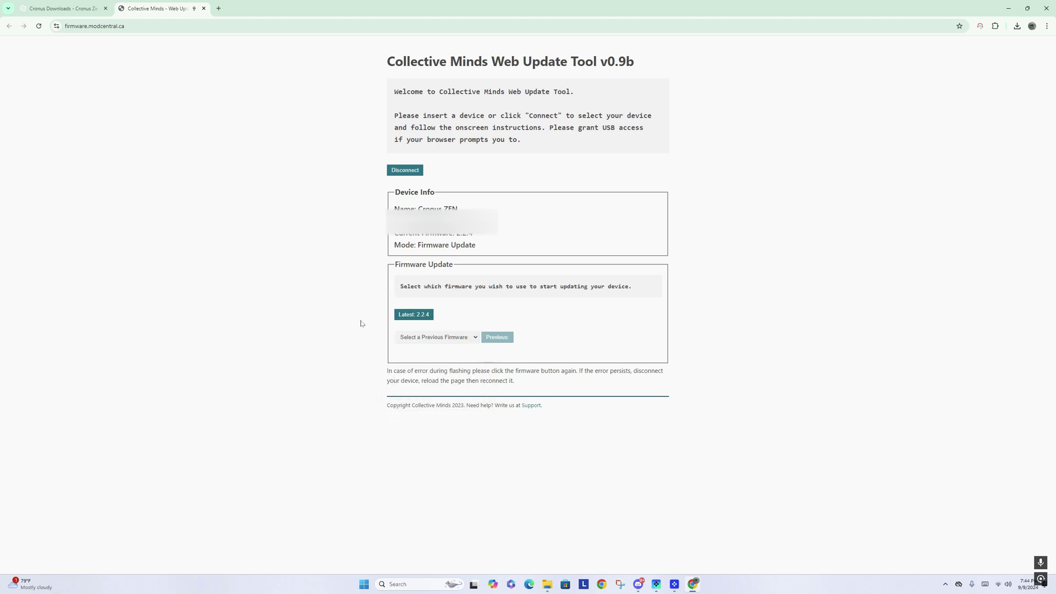
{"action": "left_click", "coordinate": [411, 315]}
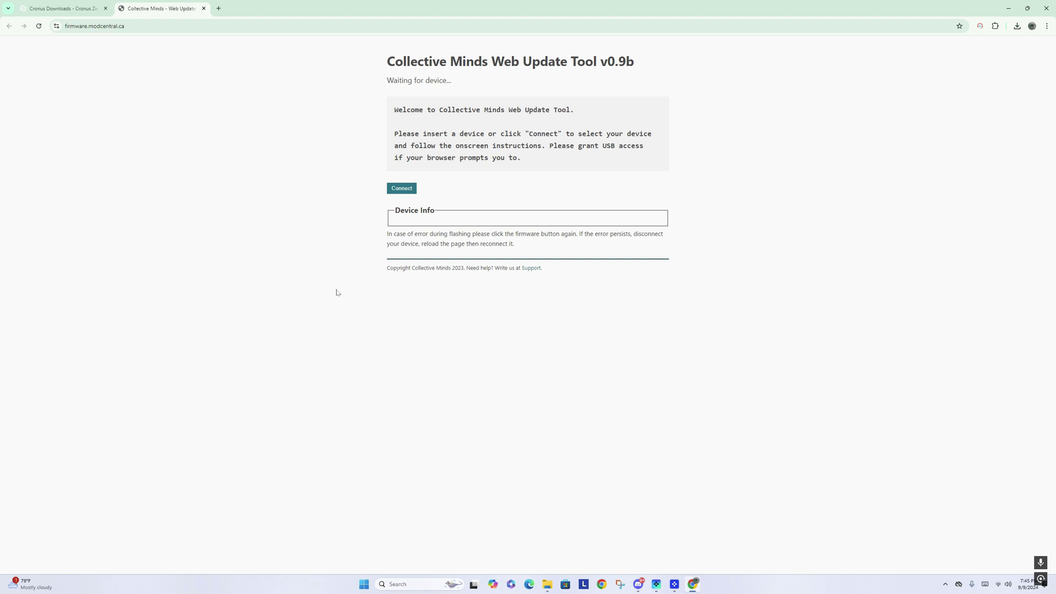
- Connect the paired Cronus ZEN to the web update tool again and start its latest firmware update, 2.2.4
{"action": "left_click", "coordinate": [401, 188]}
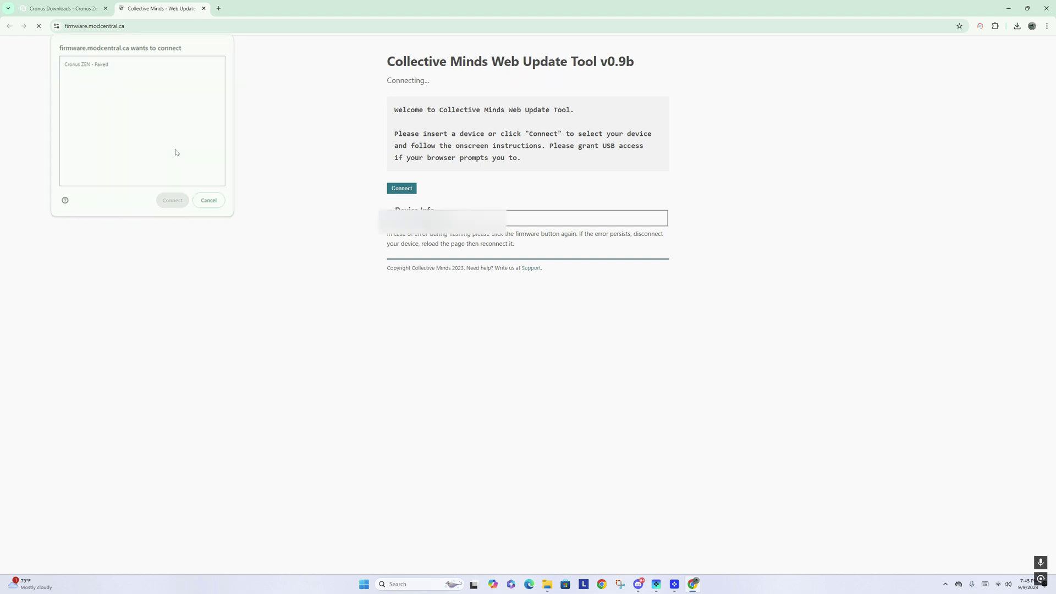
{"action": "key", "text": "Return"}
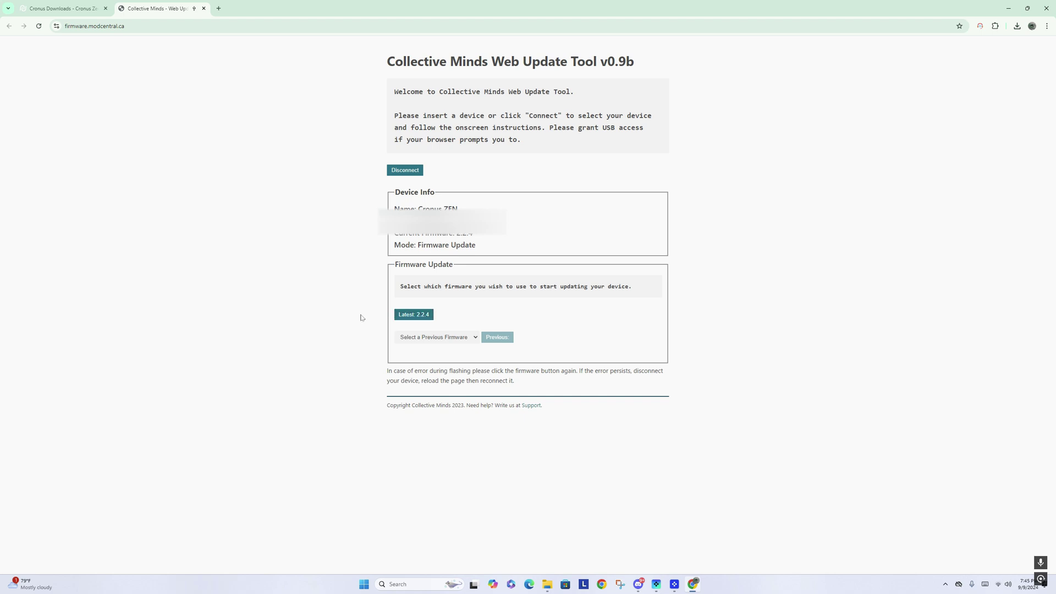
{"action": "left_click", "coordinate": [408, 315]}
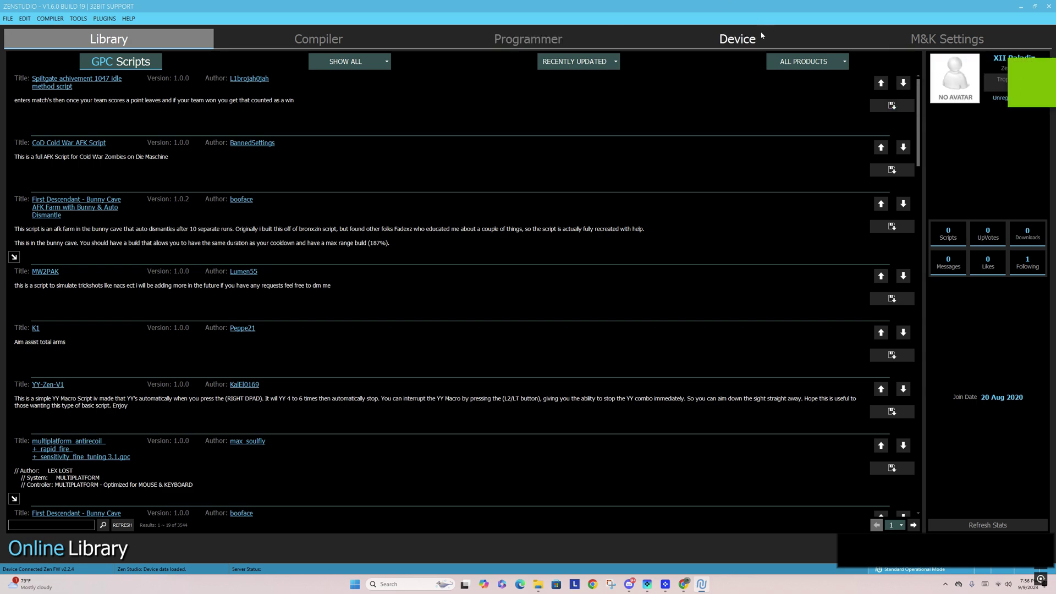
{"action": "left_click", "coordinate": [741, 39]}
{"action": "left_click", "coordinate": [107, 43]}
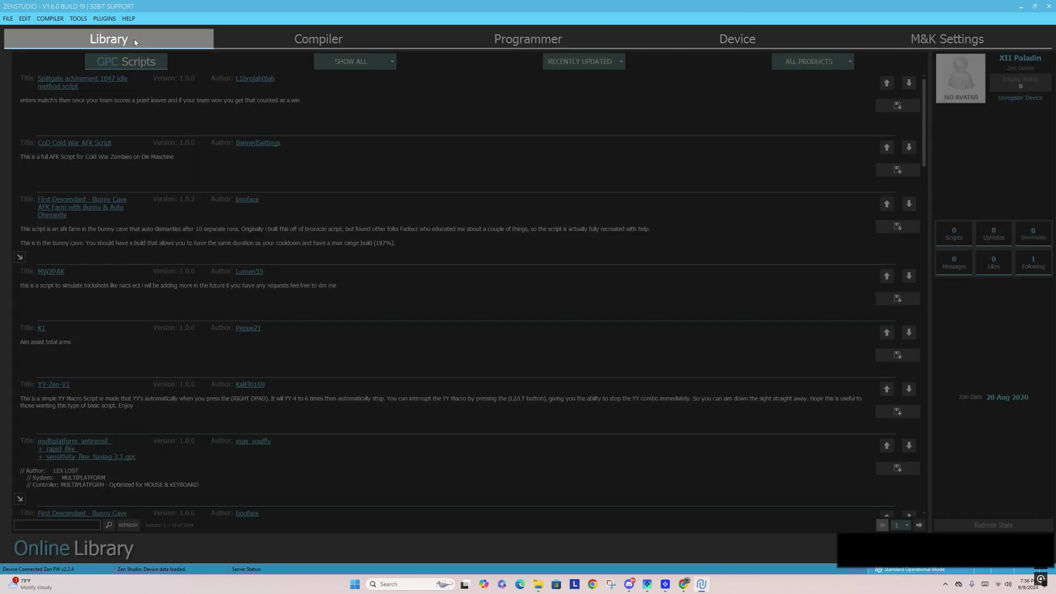
{"action": "left_click", "coordinate": [78, 18]}
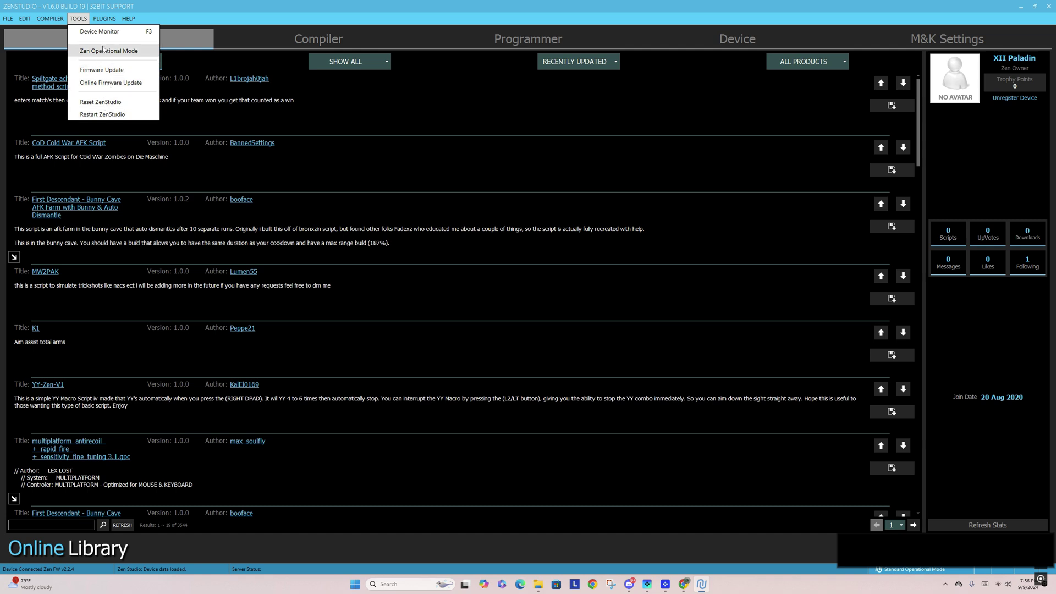
{"action": "left_click", "coordinate": [261, 65]}
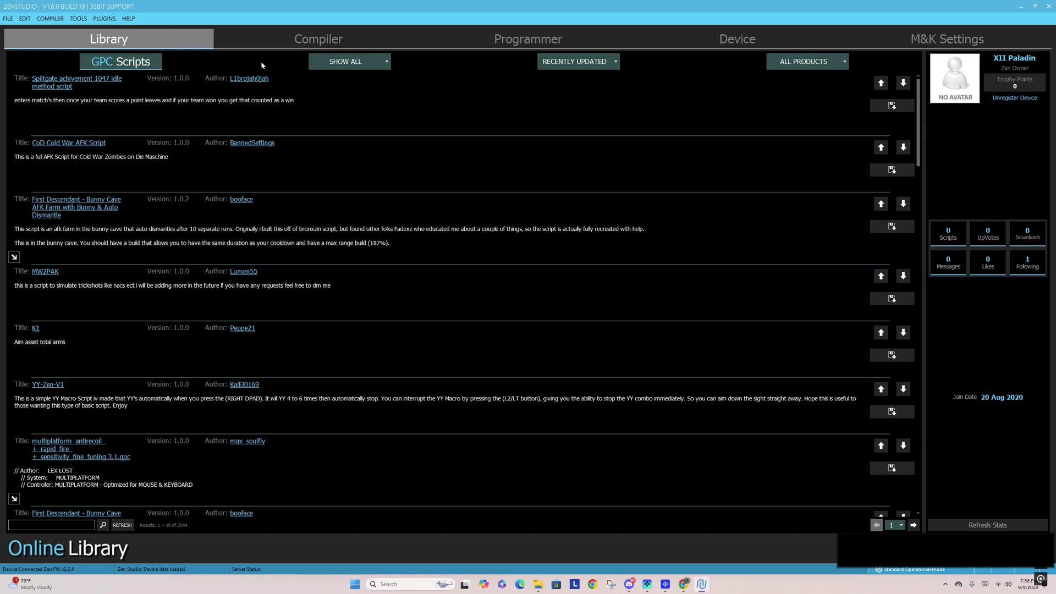
- Add the Basketball 24: Perfect Shot gamepack to slot 1 in Zen Studio's Programmer
{"action": "left_click", "coordinate": [528, 39]}
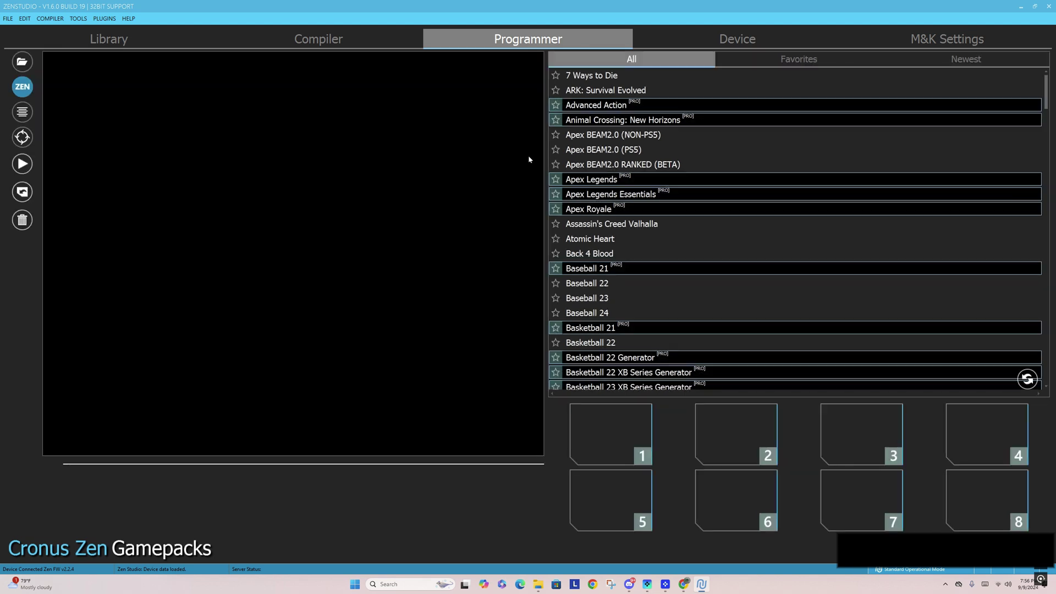
{"action": "left_click", "coordinate": [793, 59]}
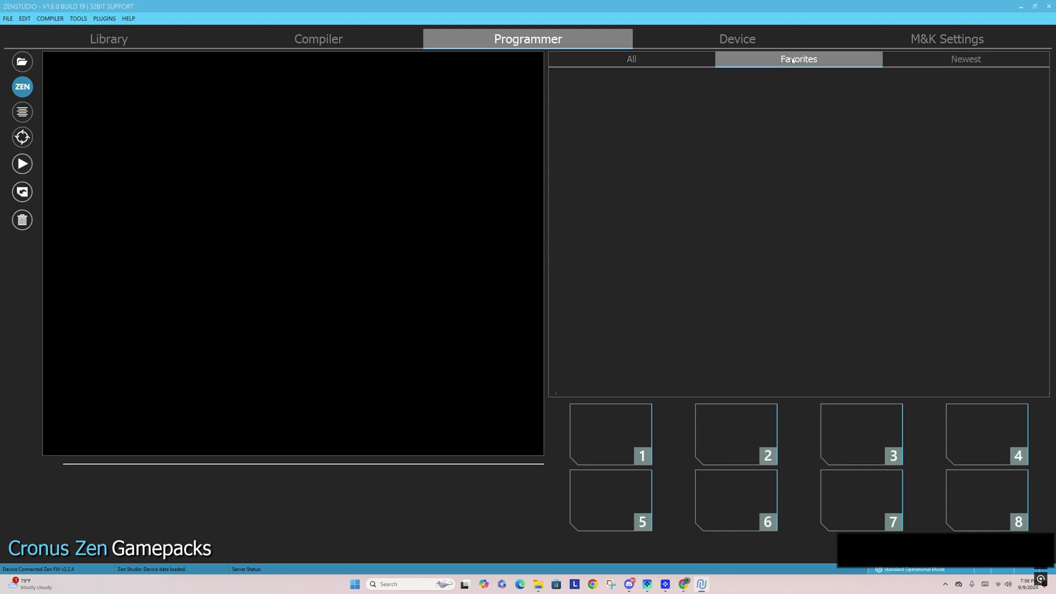
{"action": "left_click", "coordinate": [606, 57]}
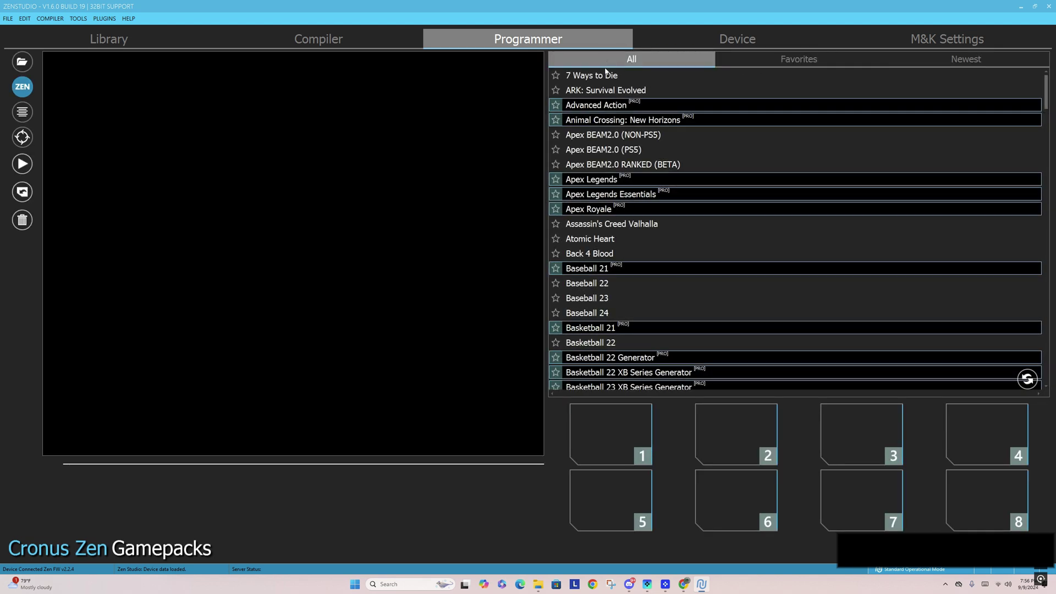
{"action": "scroll", "coordinate": [632, 231], "scroll_direction": "down", "scroll_amount": 2}
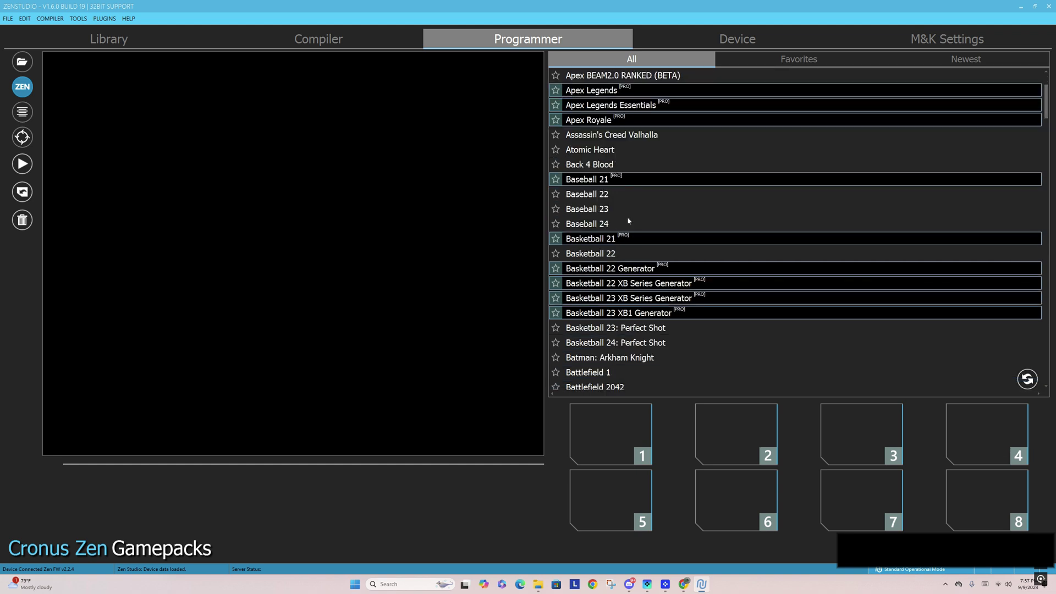
{"action": "left_click", "coordinate": [628, 344]}
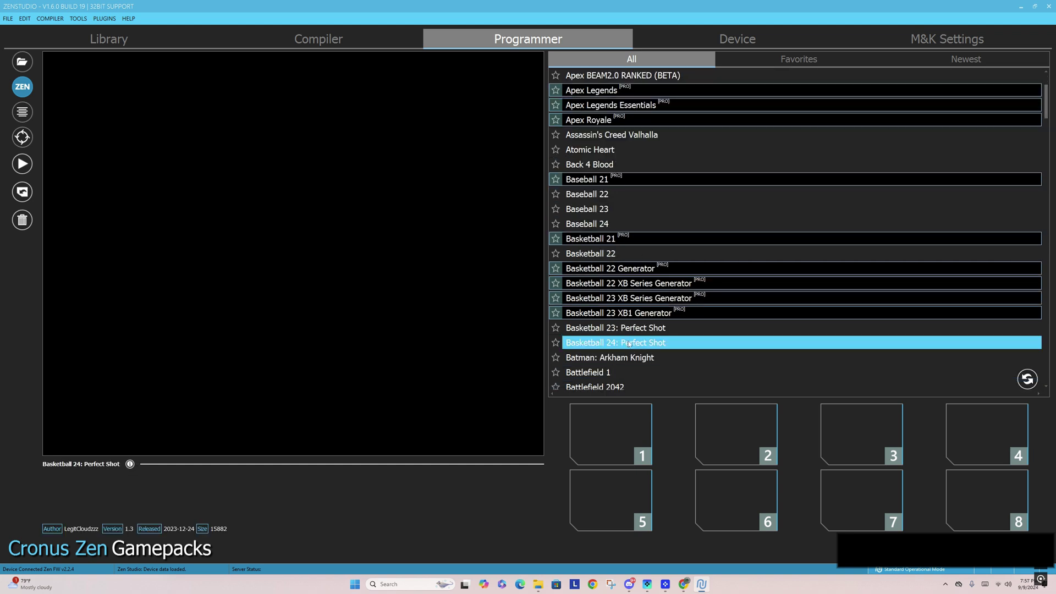
{"action": "left_click_drag", "start_coordinate": [628, 343], "coordinate": [610, 432]}
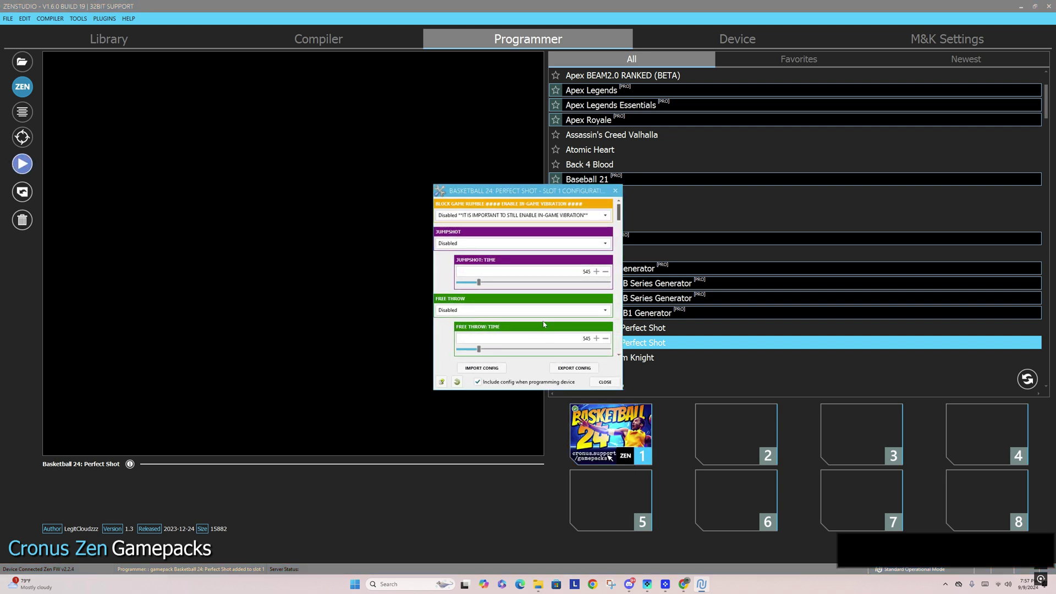
- Enable Free Throw and Jumpshot in the slot 1 gamepack configuration and program the device with it
{"action": "left_click", "coordinate": [467, 310]}
{"action": "left_click", "coordinate": [464, 331]}
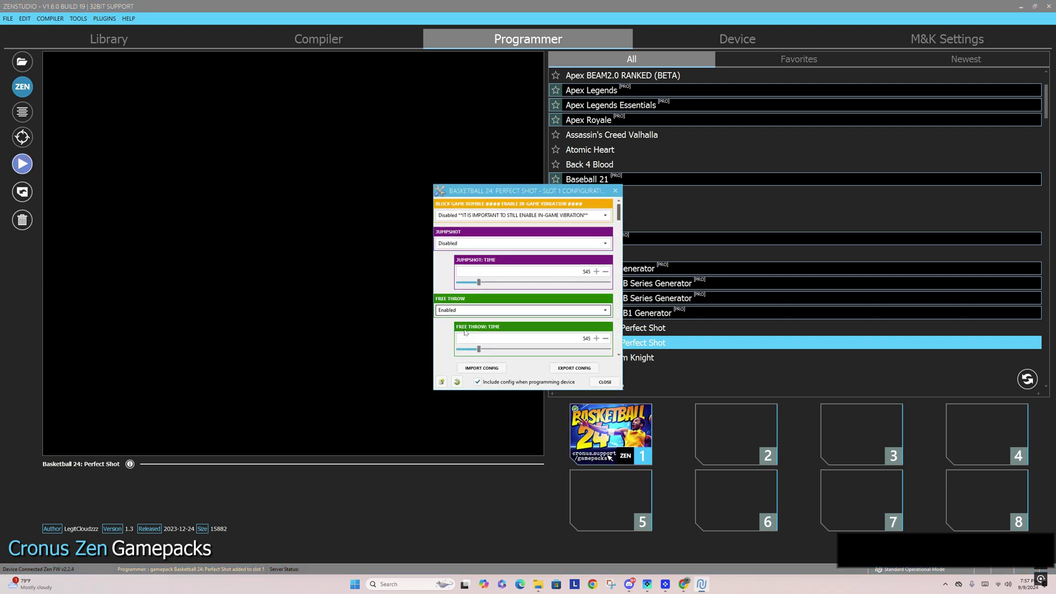
{"action": "left_click", "coordinate": [470, 243]}
{"action": "left_click", "coordinate": [463, 264]}
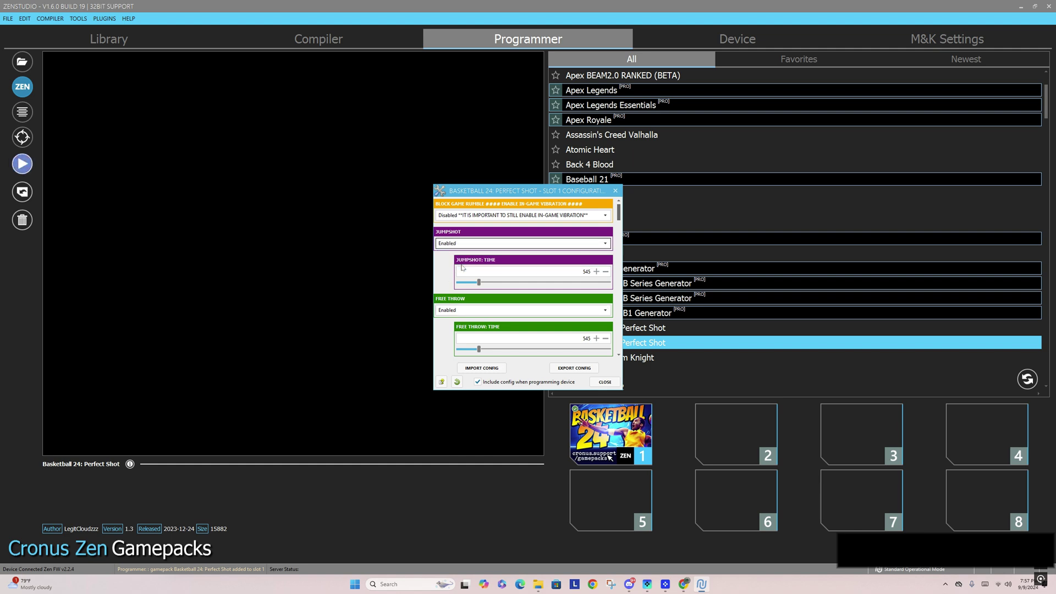
{"action": "scroll", "coordinate": [443, 264], "scroll_direction": "down", "scroll_amount": 2}
{"action": "scroll", "coordinate": [443, 265], "scroll_direction": "down", "scroll_amount": 3}
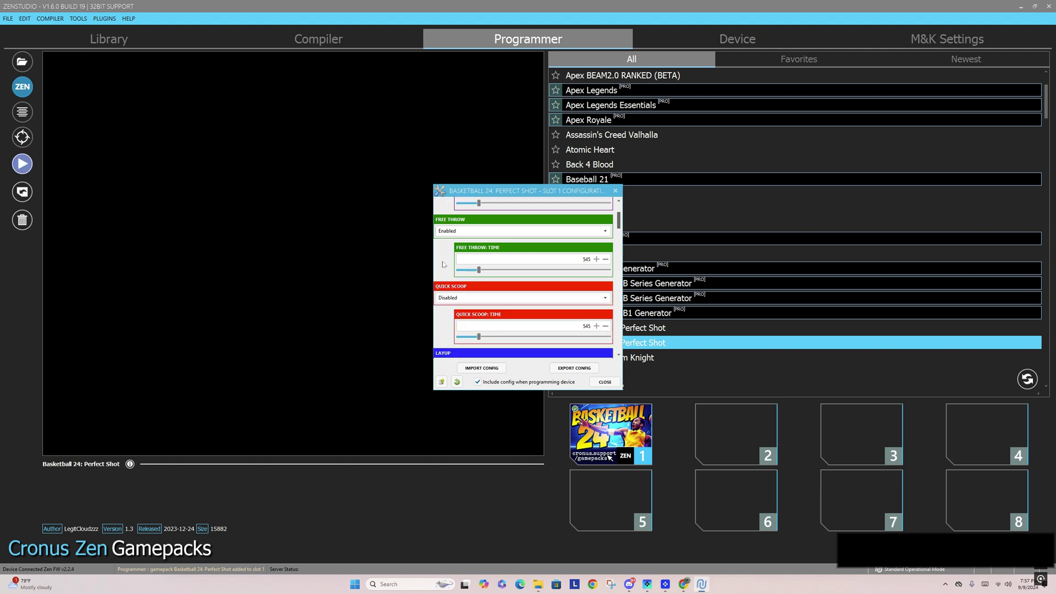
{"action": "left_click", "coordinate": [602, 386]}
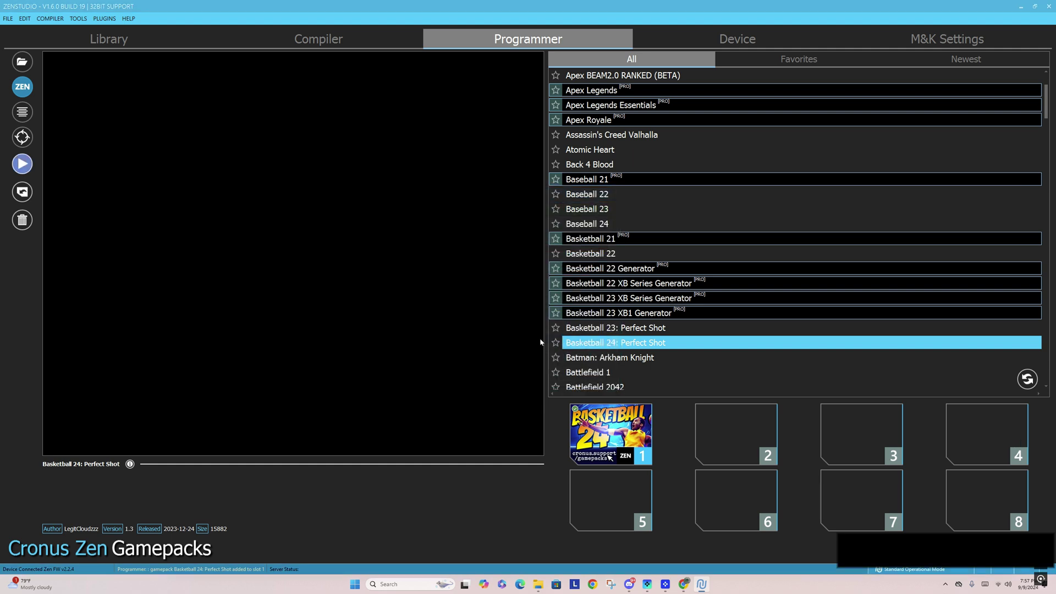
{"action": "left_click", "coordinate": [22, 163]}
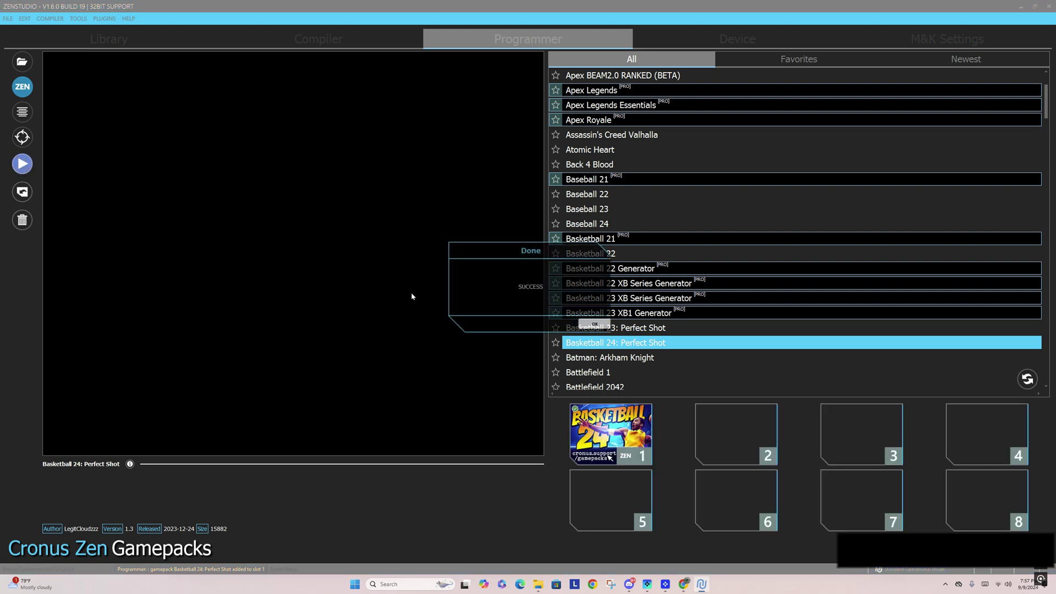
{"action": "left_click", "coordinate": [587, 325]}
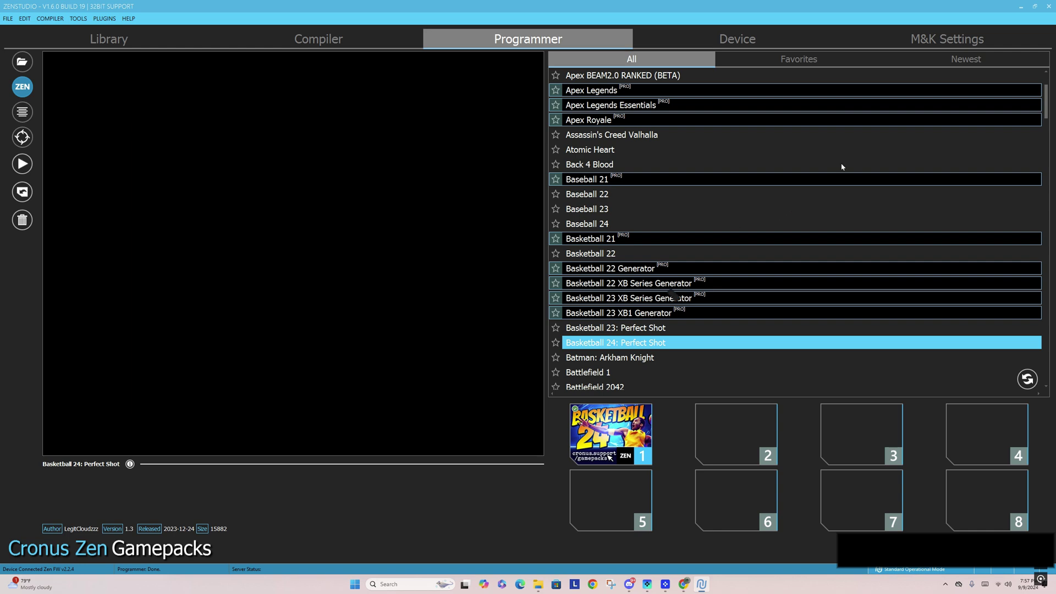